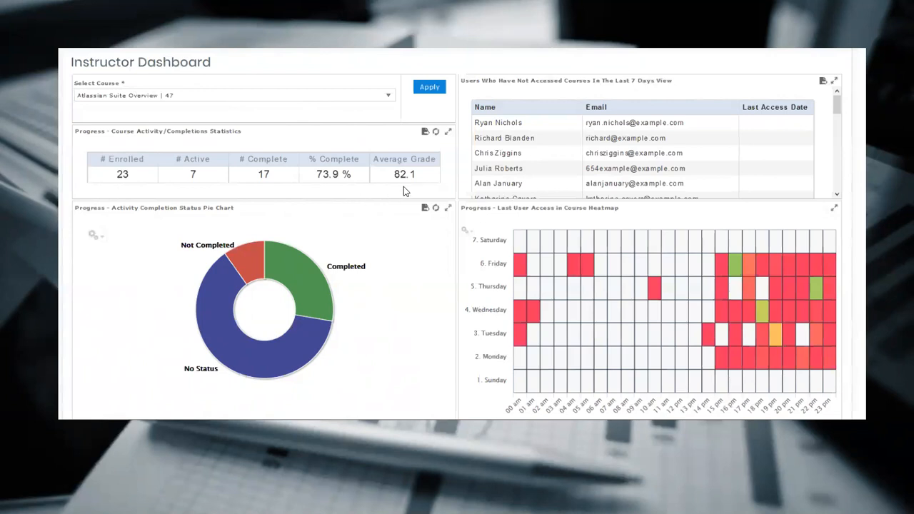
# Advance the slideshow from slide 16 to the Grade Time Correlation chart on slide 20, and end the presentation.
pyautogui.moveTo(123, 309)
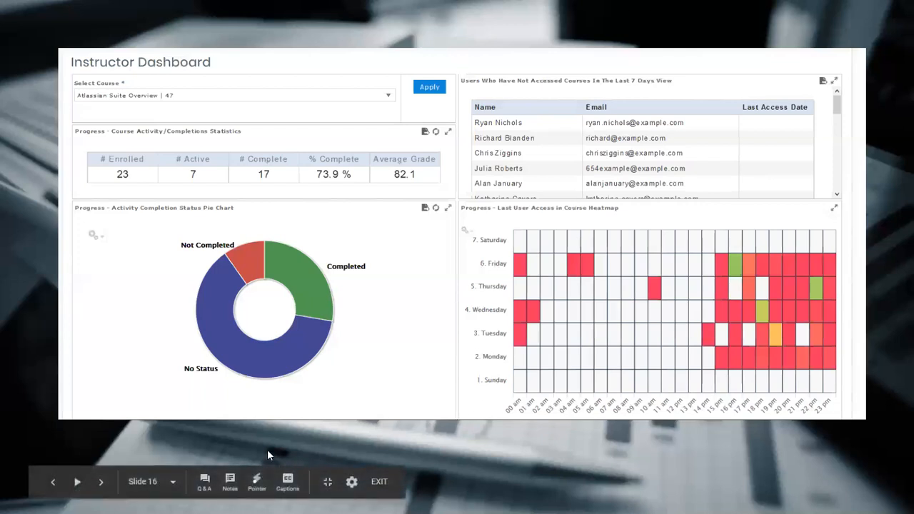
pyautogui.click(103, 484)
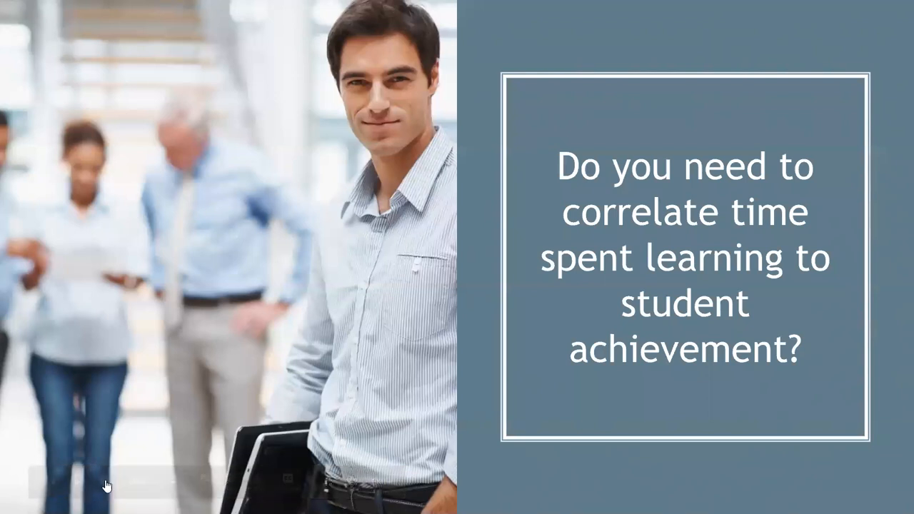
pyautogui.click(100, 483)
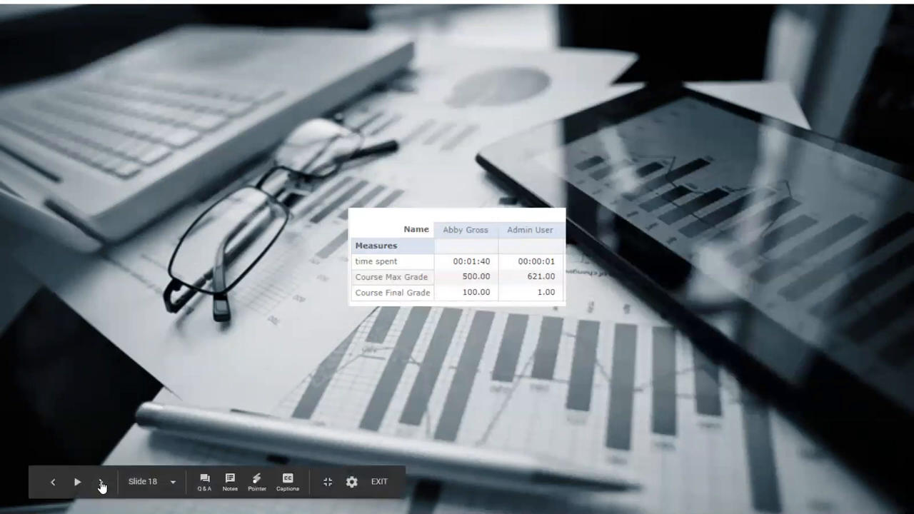
pyautogui.click(101, 484)
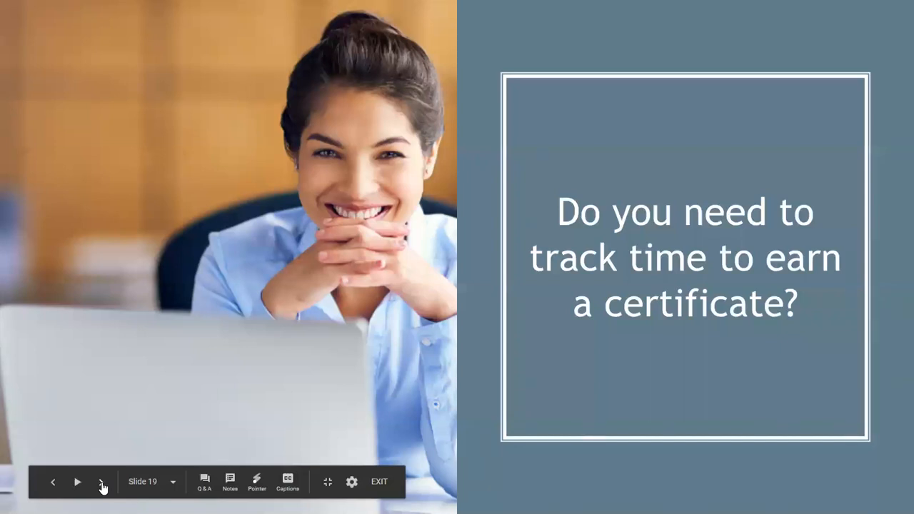
pyautogui.moveTo(116, 447)
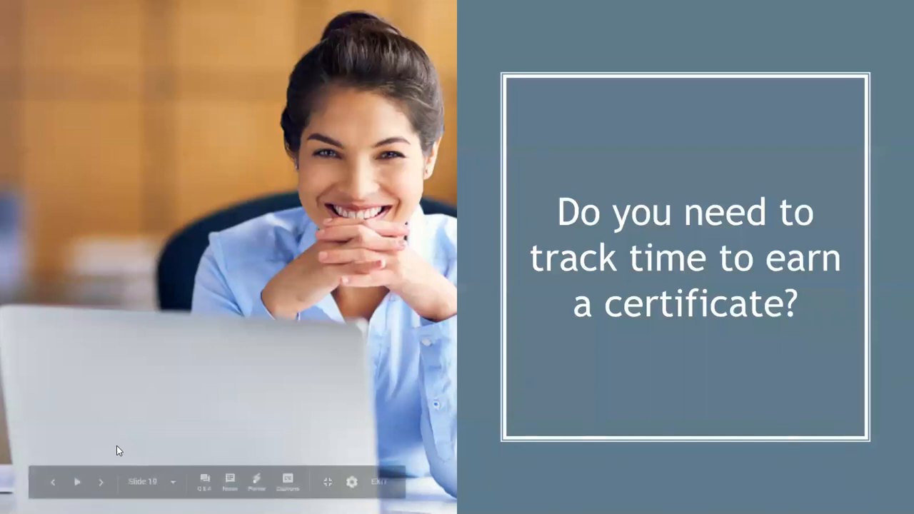
pyautogui.click(101, 484)
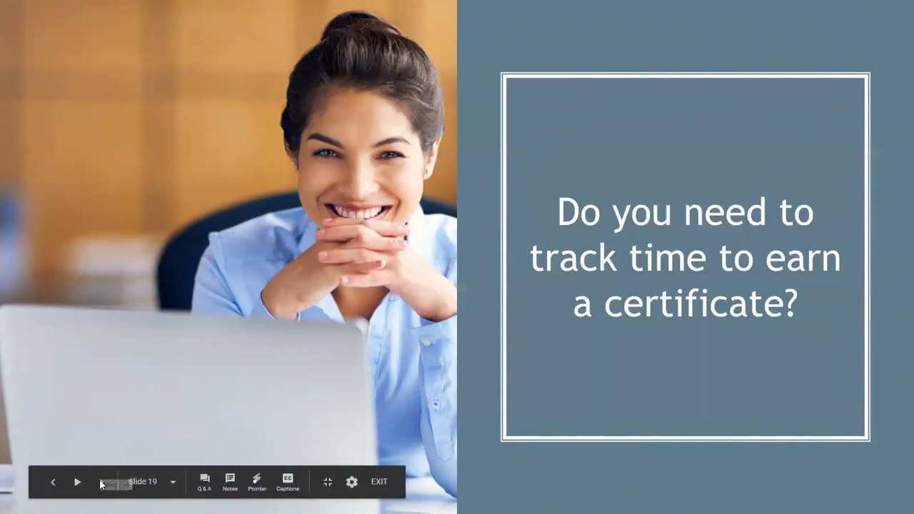
pyautogui.moveTo(116, 486)
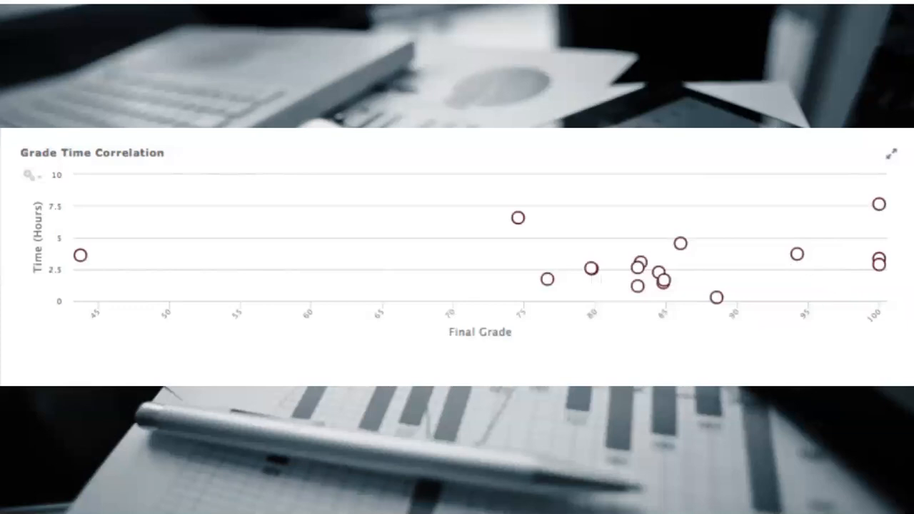
pyautogui.moveTo(214, 431)
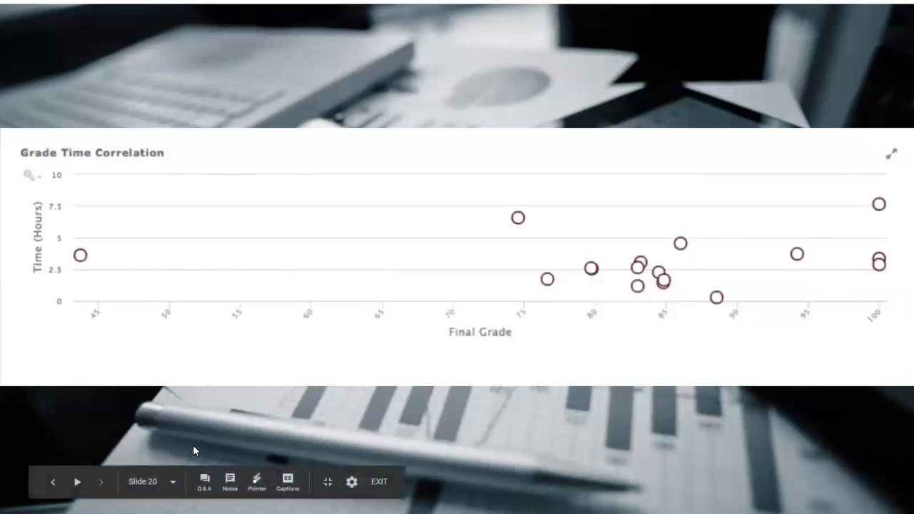
pyautogui.click(55, 486)
pyautogui.click(101, 488)
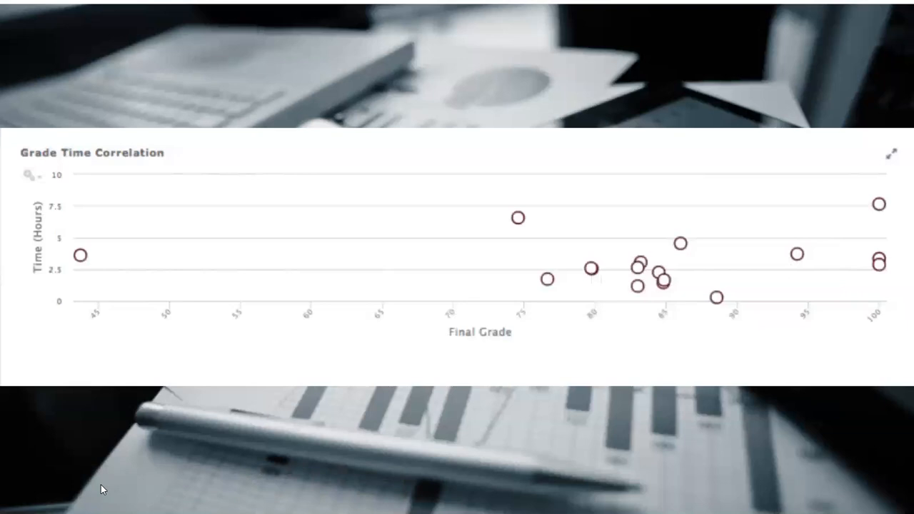
pyautogui.press('Escape')
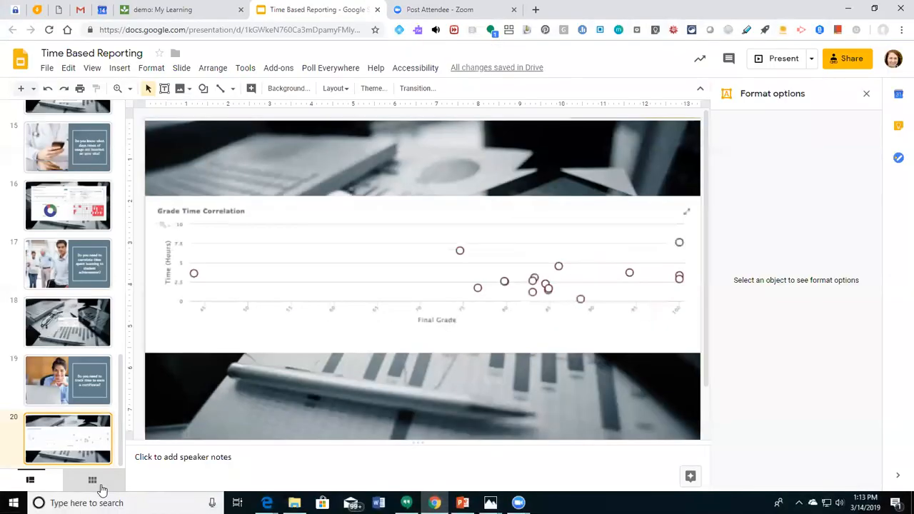
# Switch to the My Learning dashboard in the demo learning site and launch Zoola from its block.
pyautogui.click(159, 10)
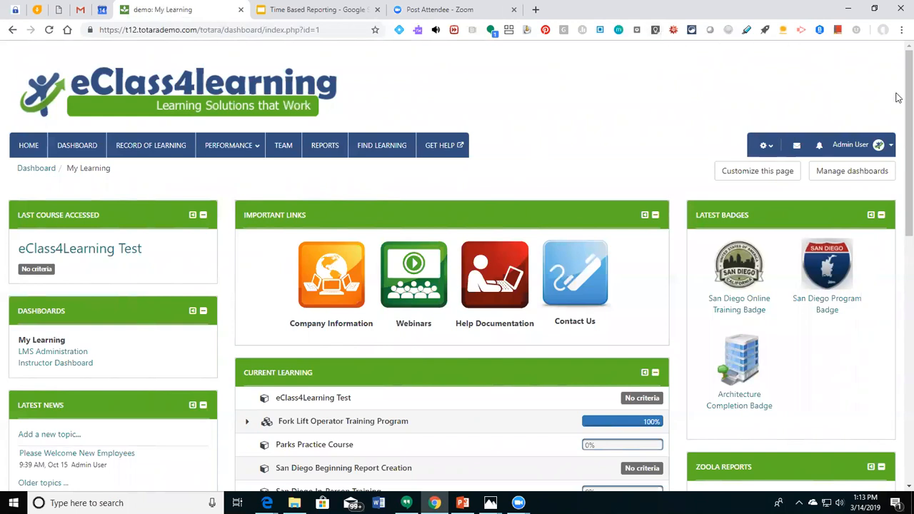
pyautogui.scroll(-15, 898, 100)
pyautogui.scroll(1, 561, 145)
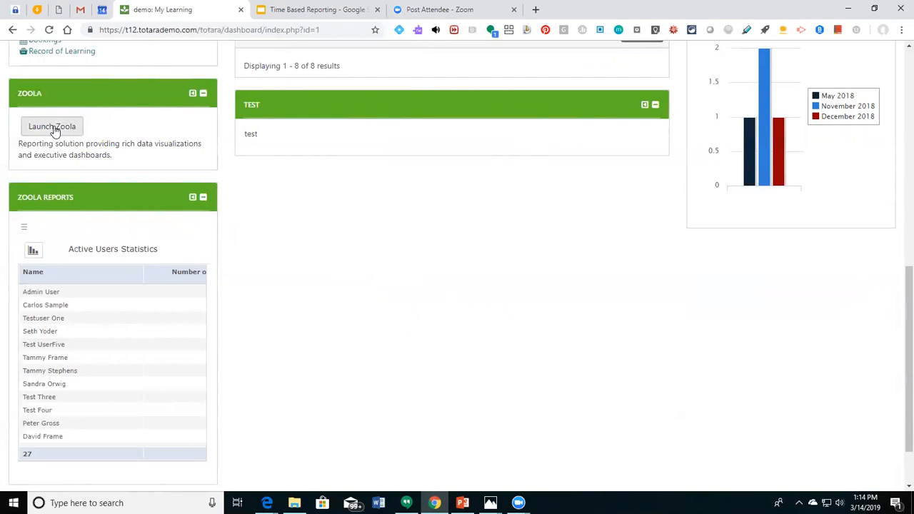
pyautogui.click(56, 130)
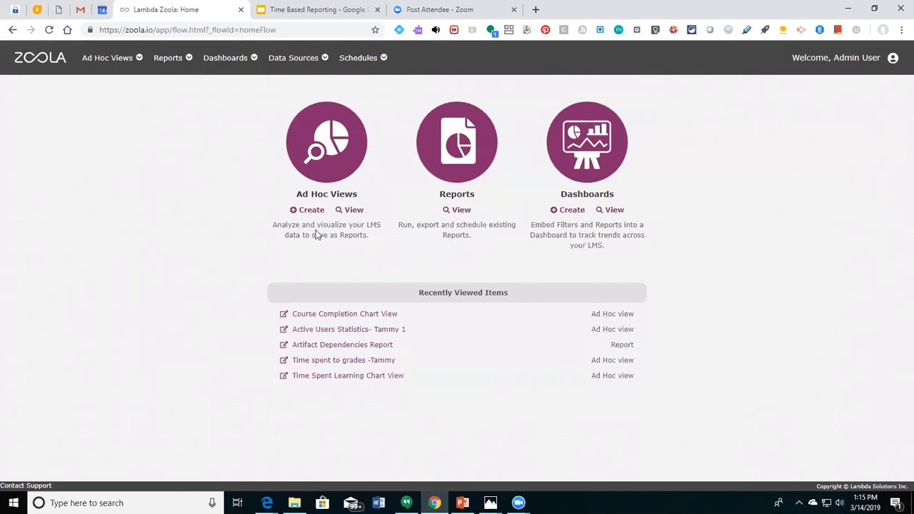
# Look over the existing ad hoc views and start a new one from the Certificates And Grades Data Source.
pyautogui.click(355, 211)
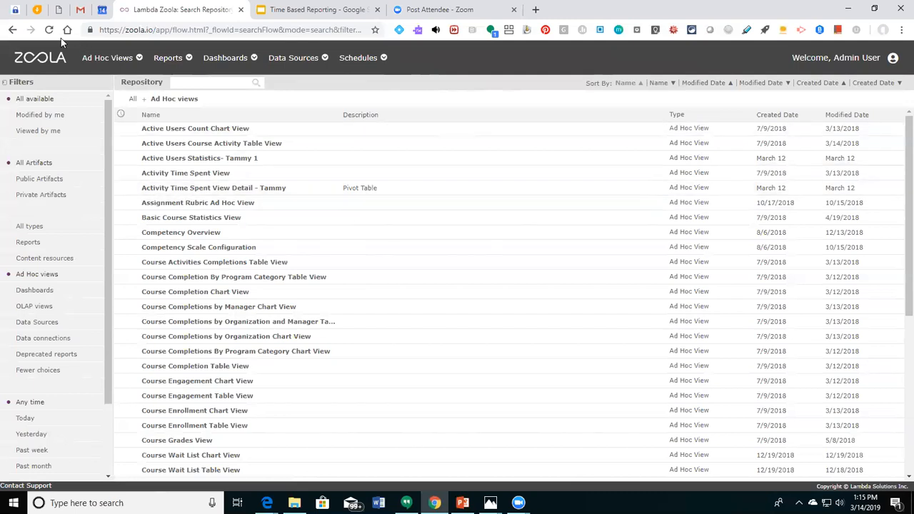
pyautogui.click(6, 33)
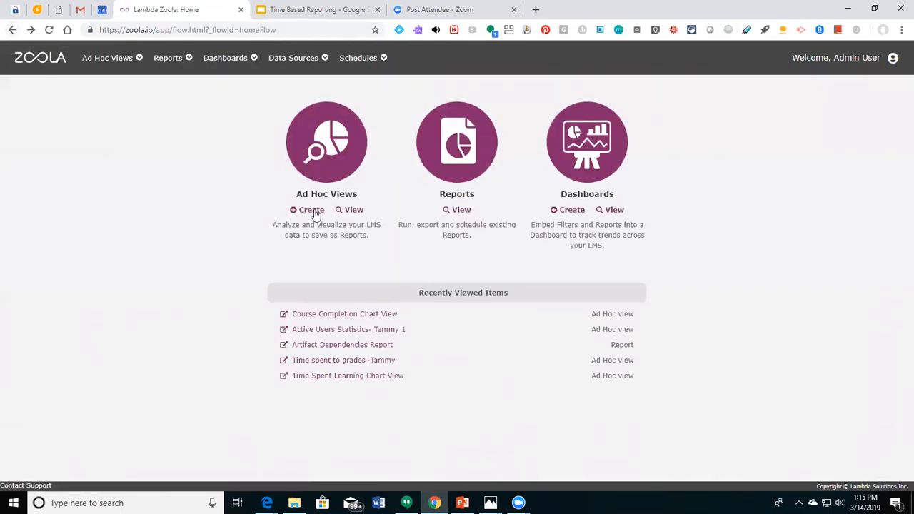
pyautogui.click(314, 214)
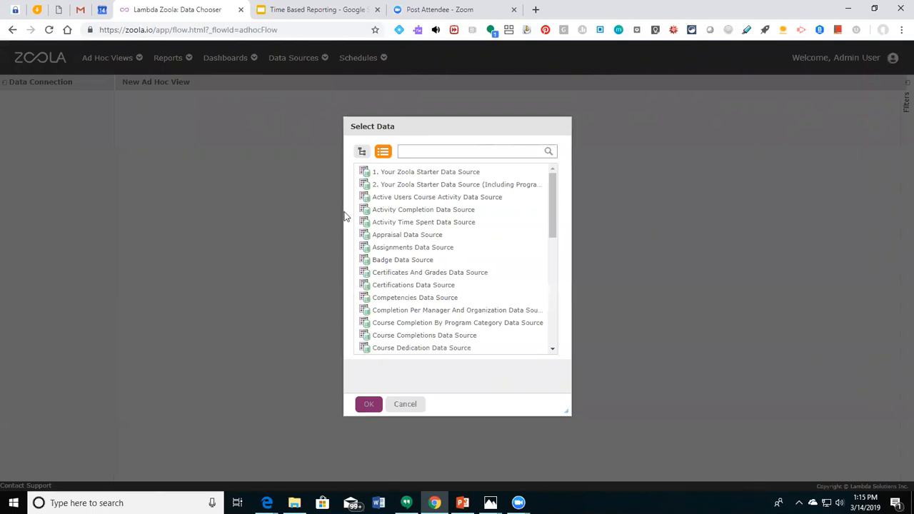
pyautogui.click(385, 277)
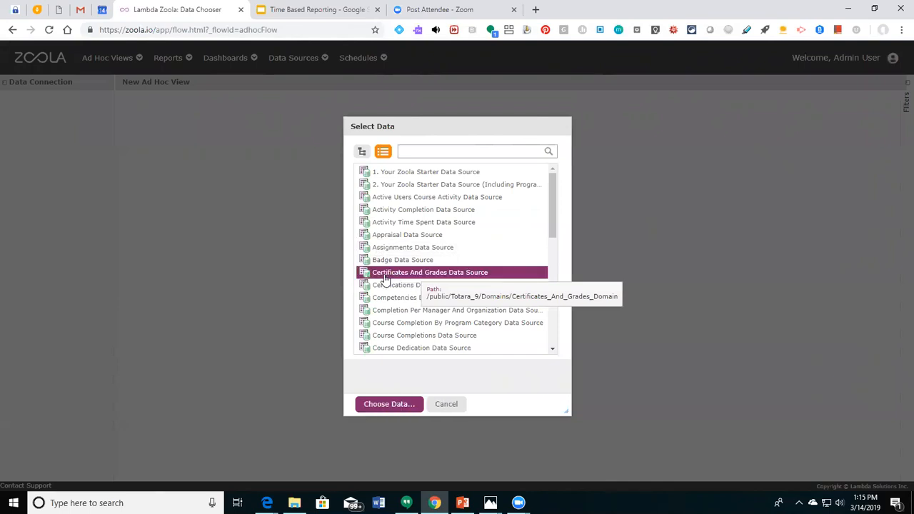
pyautogui.click(386, 406)
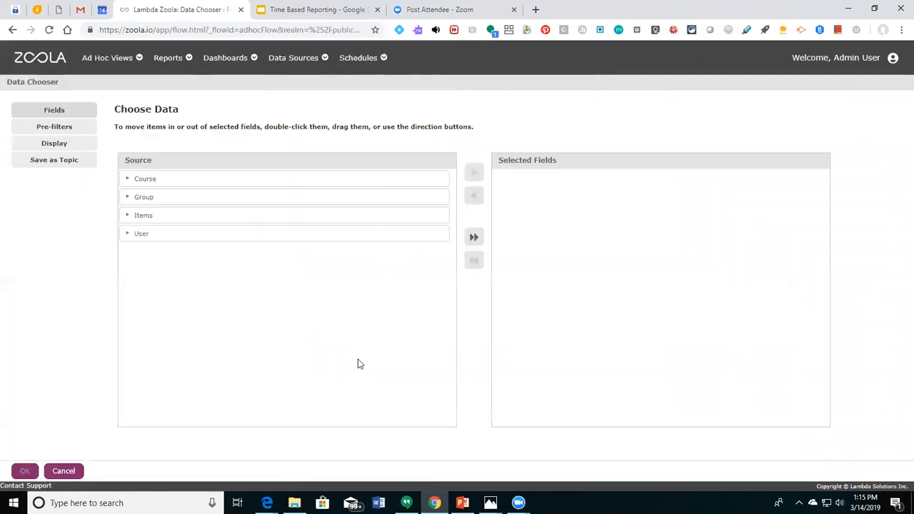
# Examine the source fields available under Course, its Course Status subset, Group and Items.
pyautogui.click(126, 183)
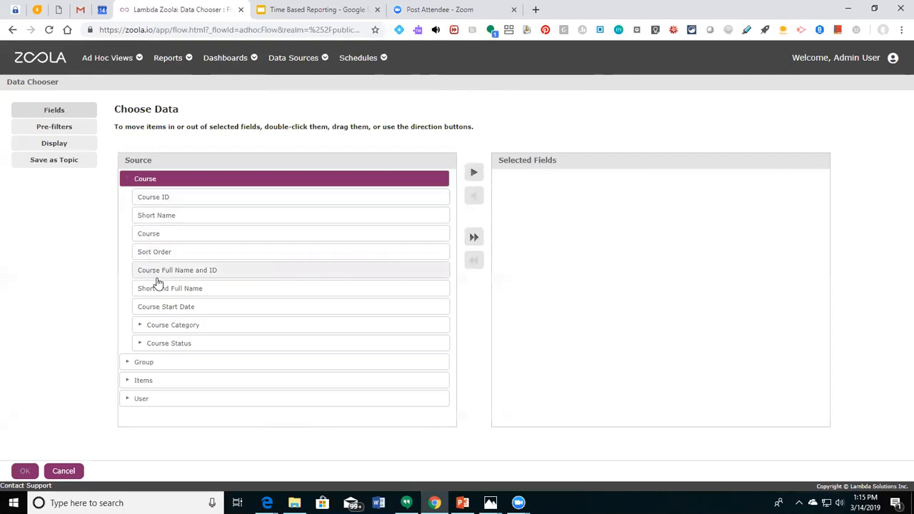
pyautogui.click(139, 343)
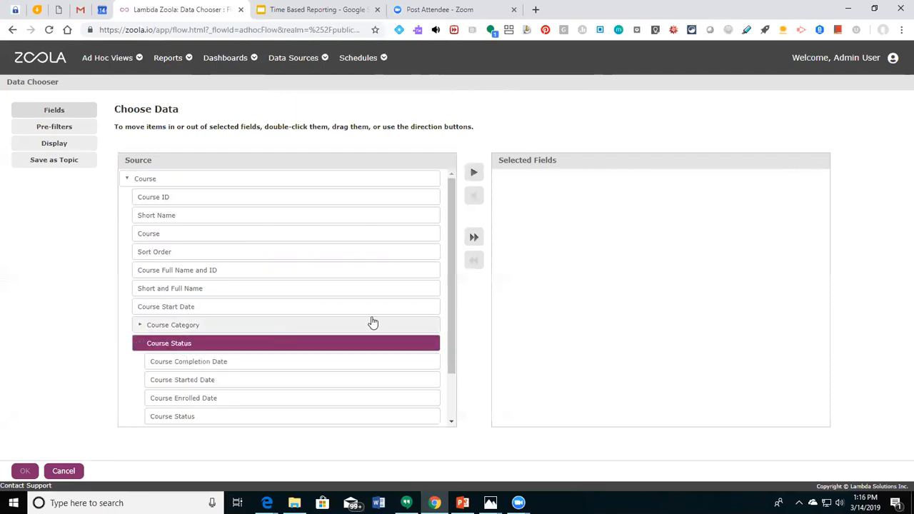
pyautogui.moveTo(450, 302); pyautogui.dragTo(453, 373)
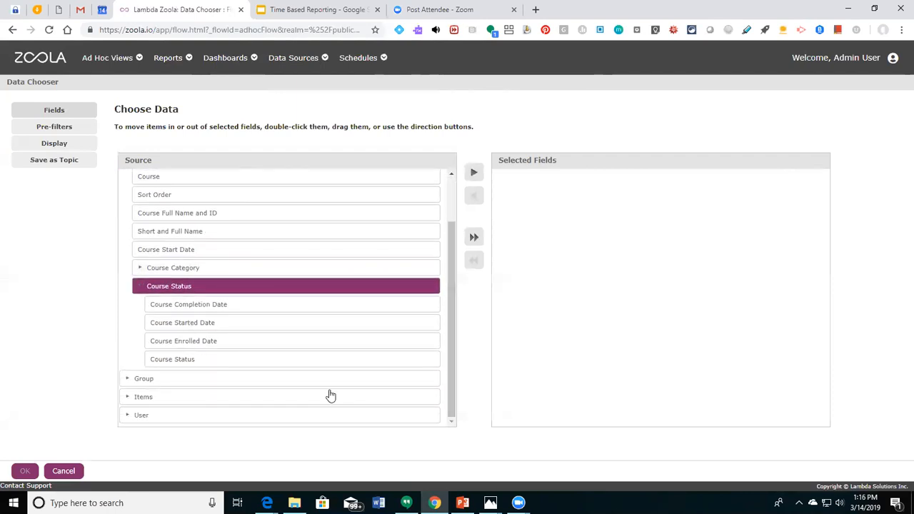
pyautogui.click(127, 379)
pyautogui.moveTo(448, 319); pyautogui.dragTo(471, 408)
pyautogui.click(128, 398)
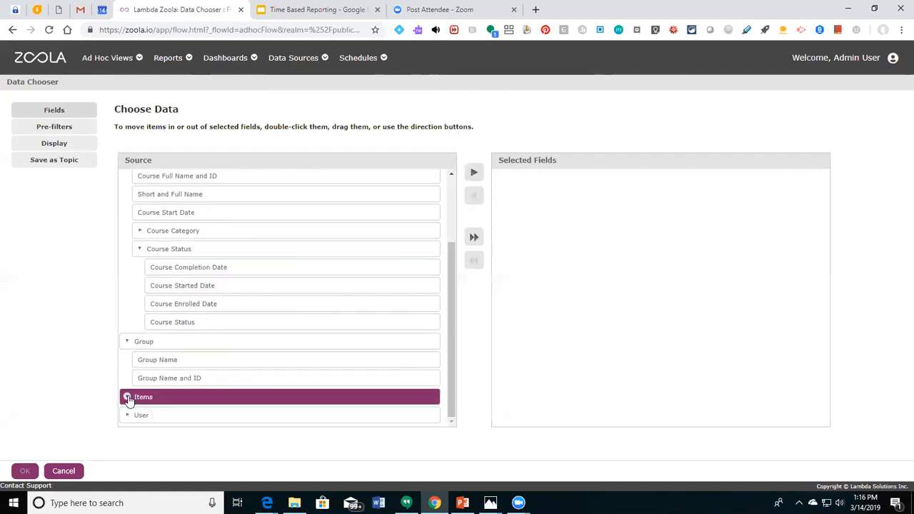
pyautogui.click(127, 396)
pyautogui.moveTo(451, 298); pyautogui.dragTo(455, 385)
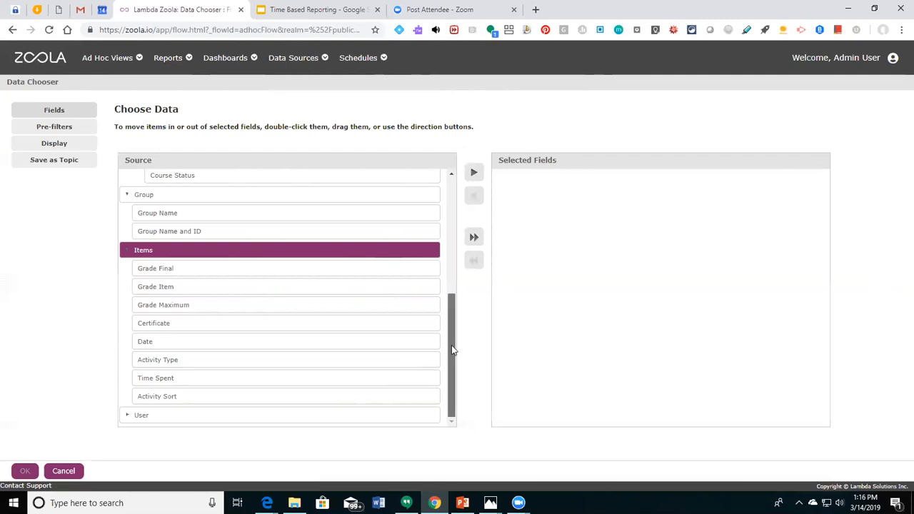
# Examine the source fields available under User, including its Position Assignment subset.
pyautogui.click(127, 414)
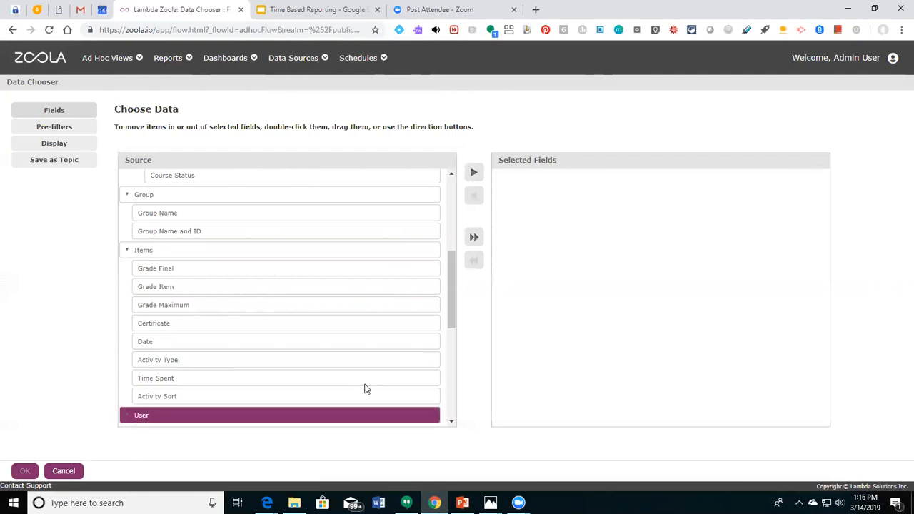
pyautogui.moveTo(450, 316); pyautogui.dragTo(458, 381)
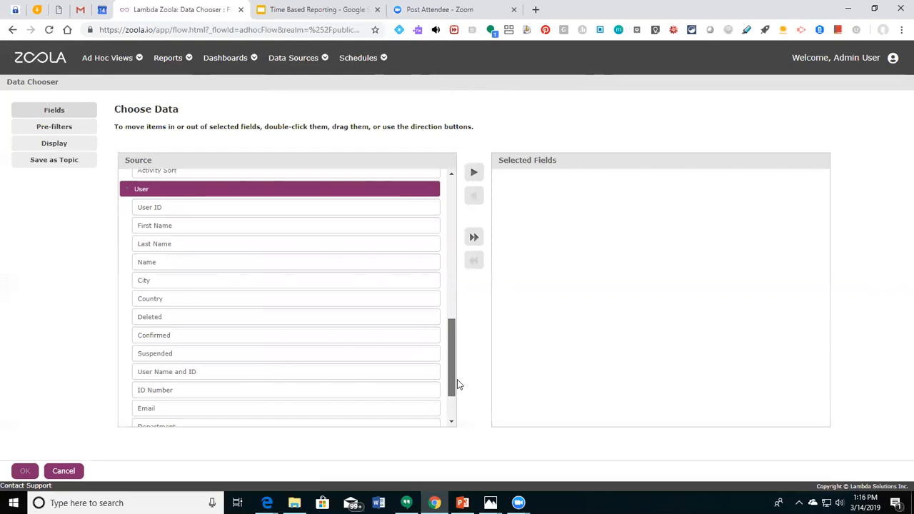
pyautogui.moveTo(457, 379); pyautogui.dragTo(457, 405)
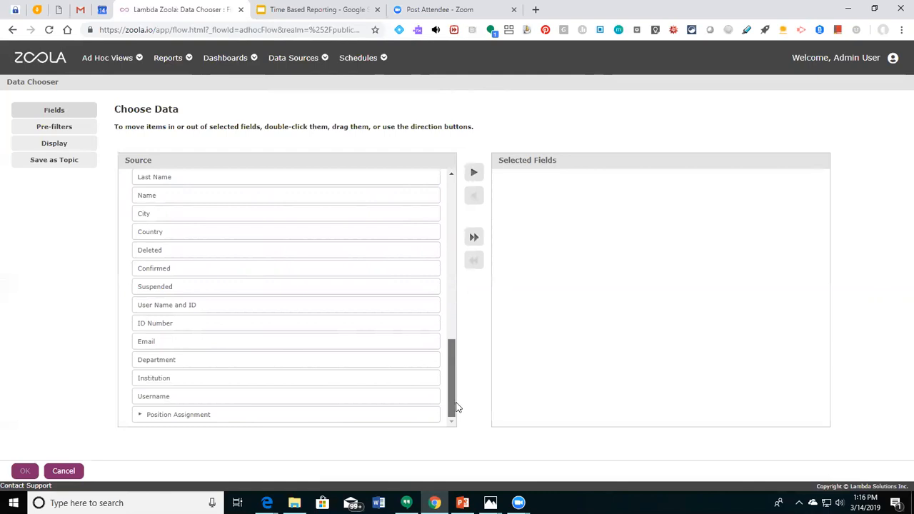
pyautogui.click(145, 418)
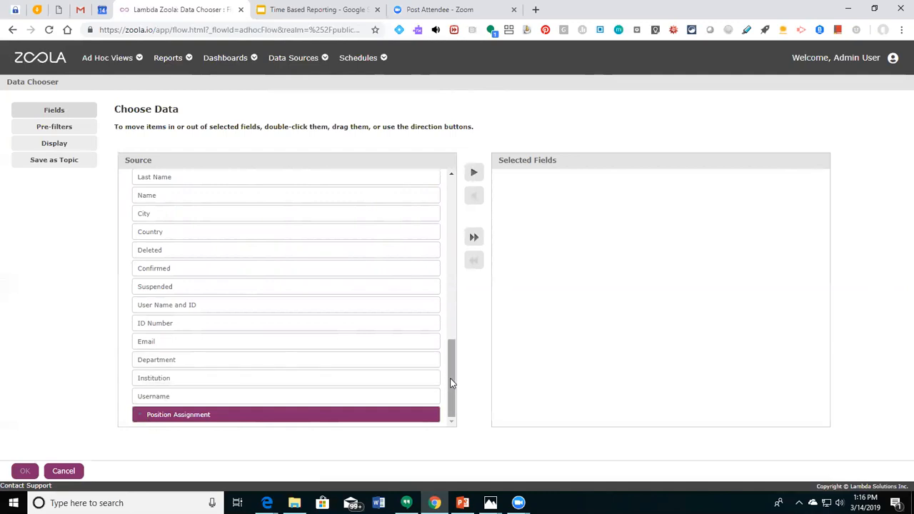
pyautogui.click(139, 415)
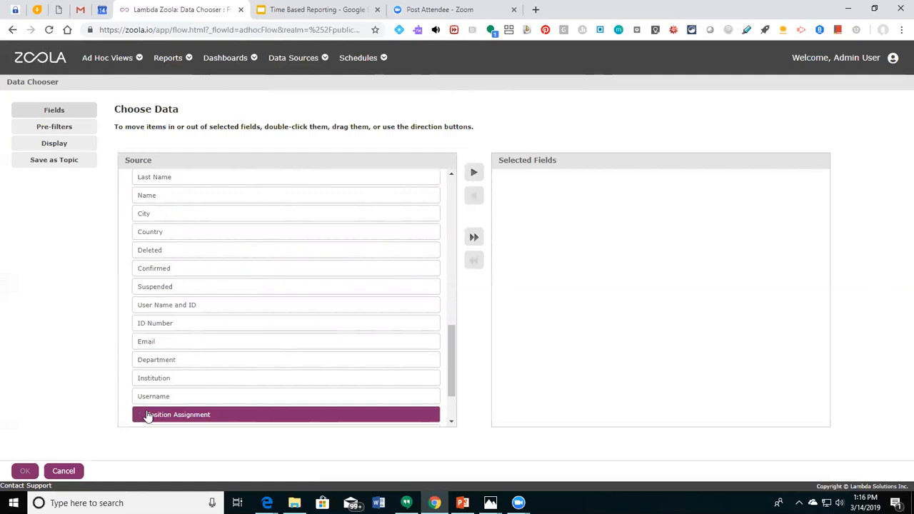
pyautogui.scroll(-2, 447, 387)
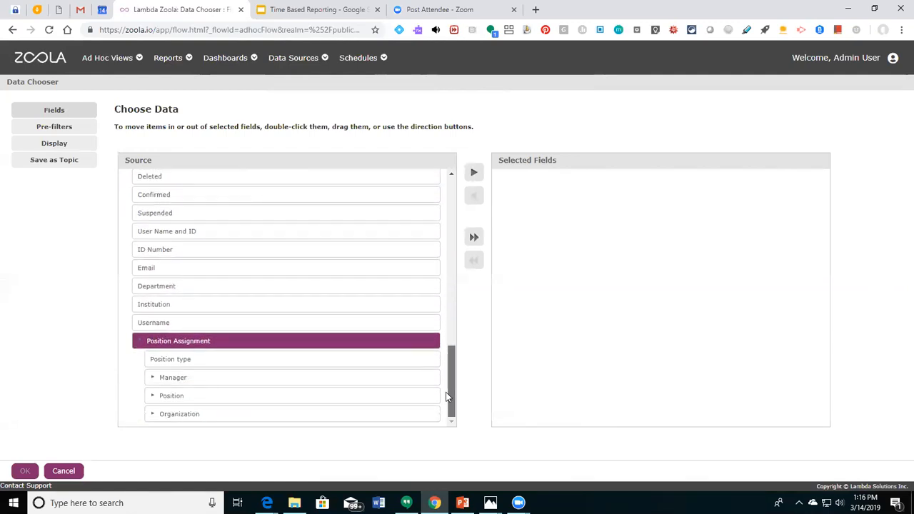
pyautogui.scroll(10, 422, 343)
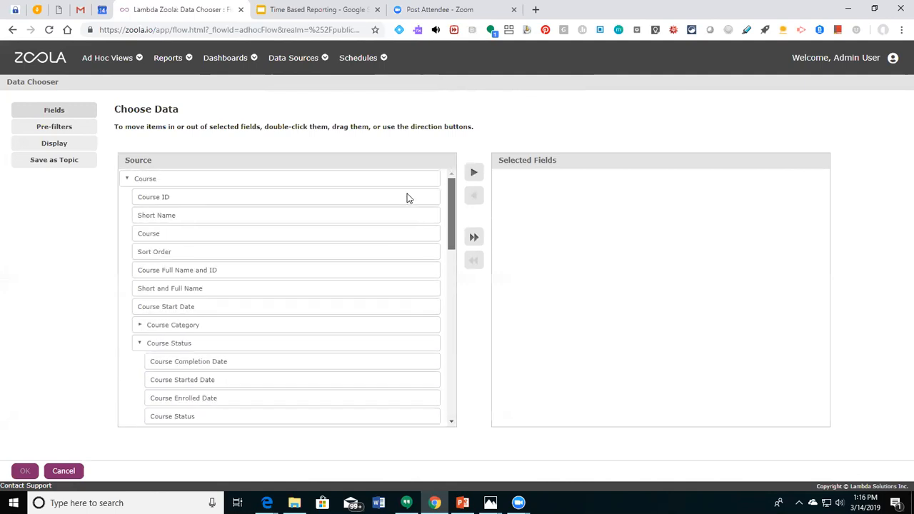
# Add the complete Course and Items field sets to the selected fields, collapsing the Group set in the source list.
pyautogui.click(127, 179)
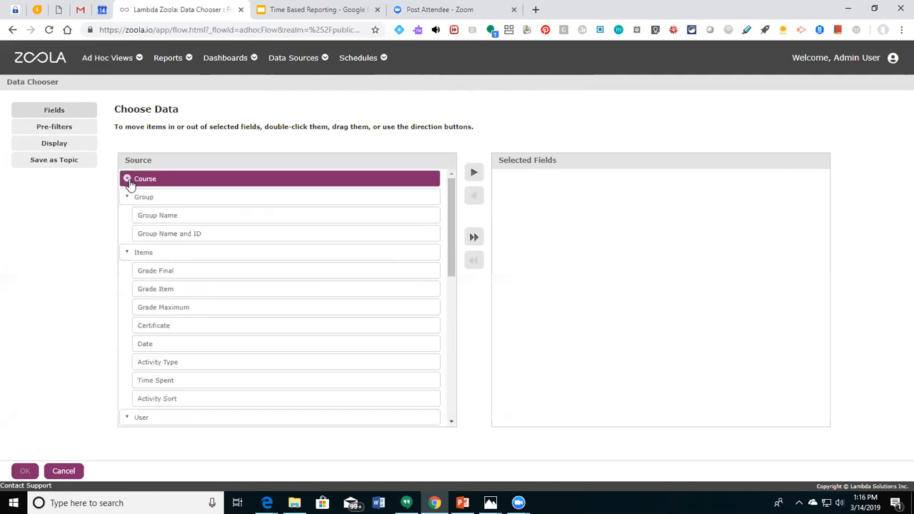
pyautogui.click(473, 172)
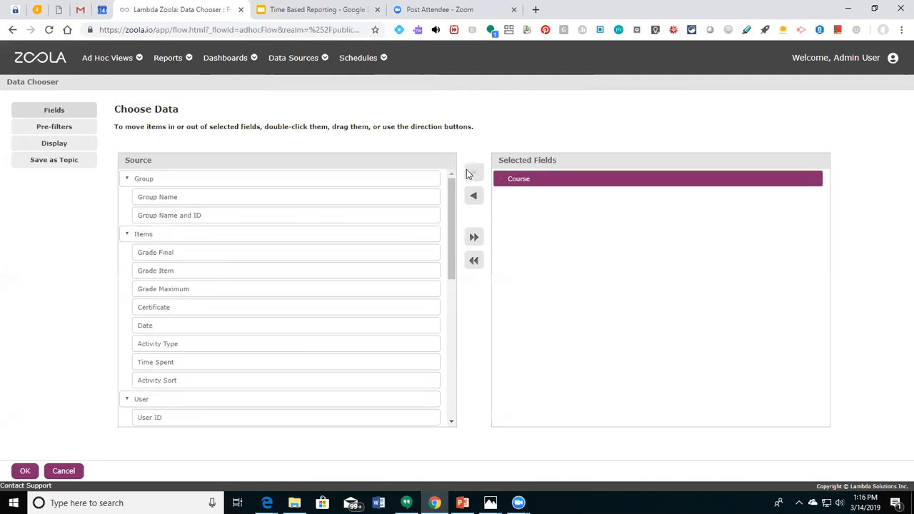
pyautogui.click(127, 179)
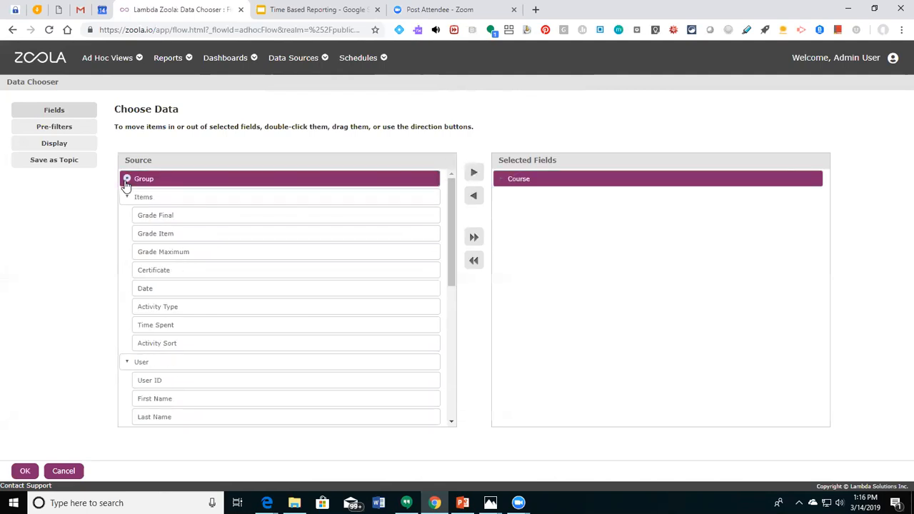
pyautogui.click(126, 199)
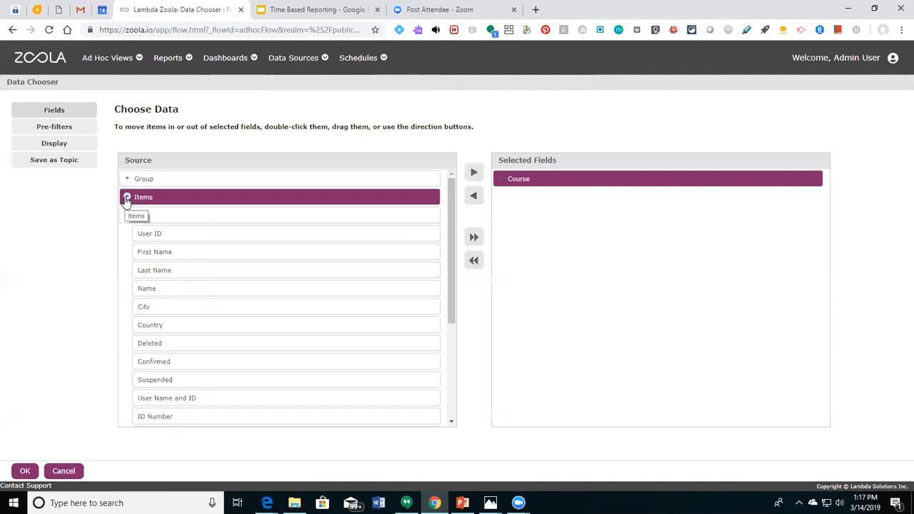
pyautogui.click(476, 178)
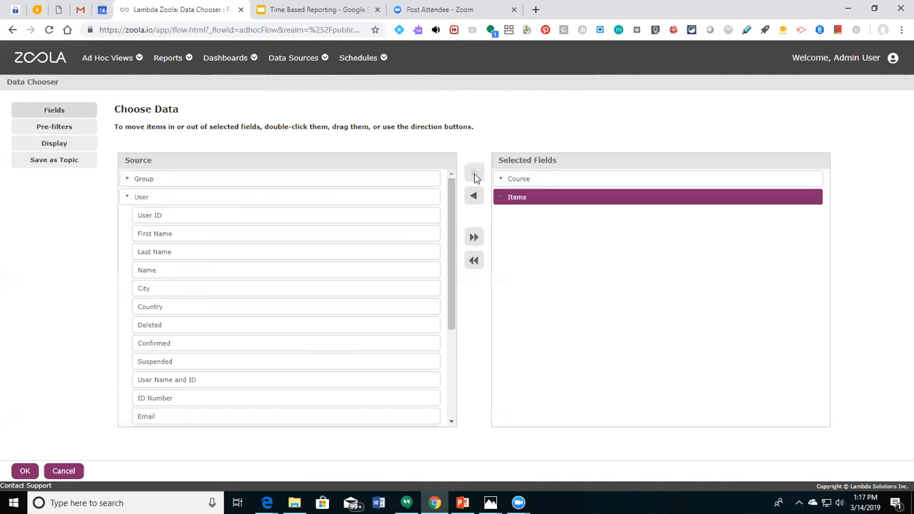
# Add the complete User field set to the selected fields and confirm the data selection for the new view.
pyautogui.click(128, 202)
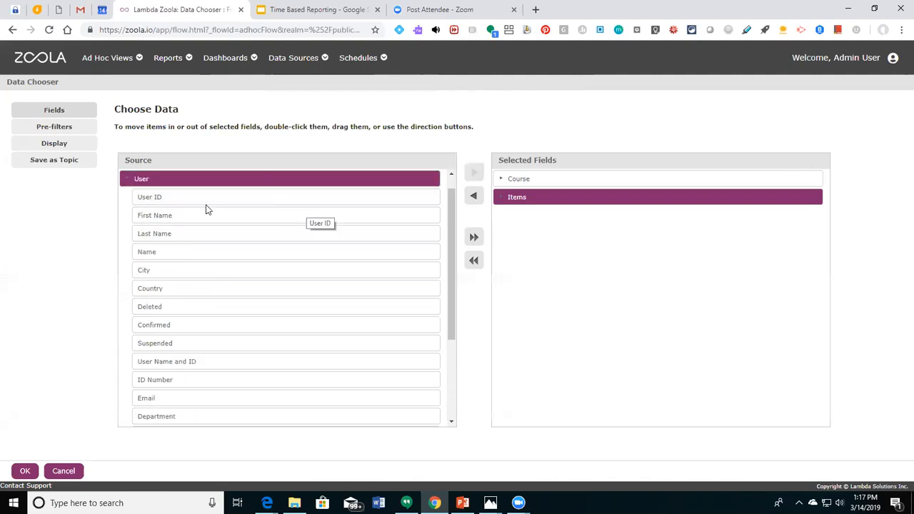
pyautogui.click(126, 179)
pyautogui.click(474, 171)
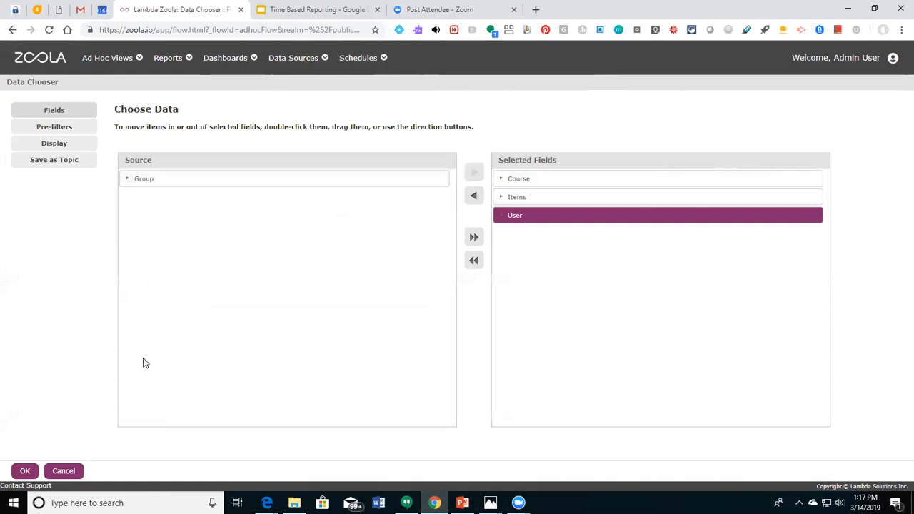
pyautogui.click(25, 472)
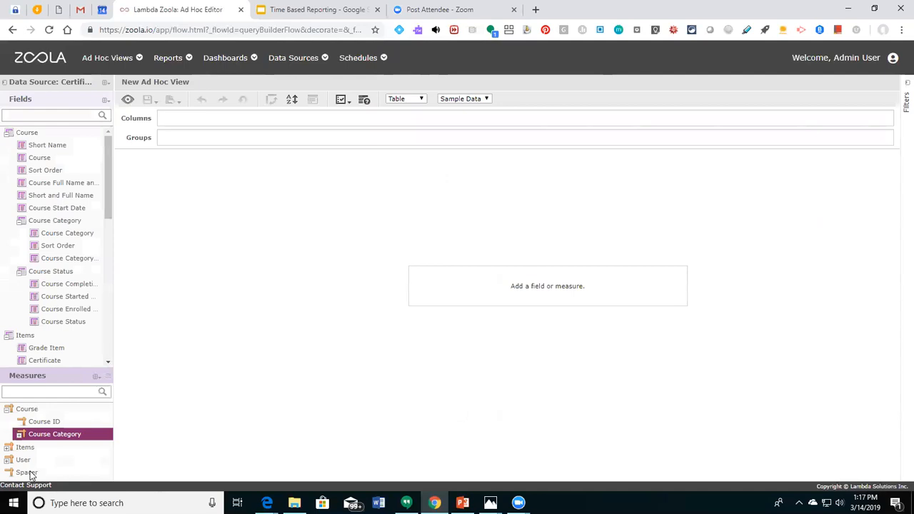
# Add the user's Name and the Course field as the first two columns of the table.
pyautogui.moveTo(106, 190); pyautogui.dragTo(111, 254)
pyautogui.moveTo(37, 258); pyautogui.dragTo(161, 118)
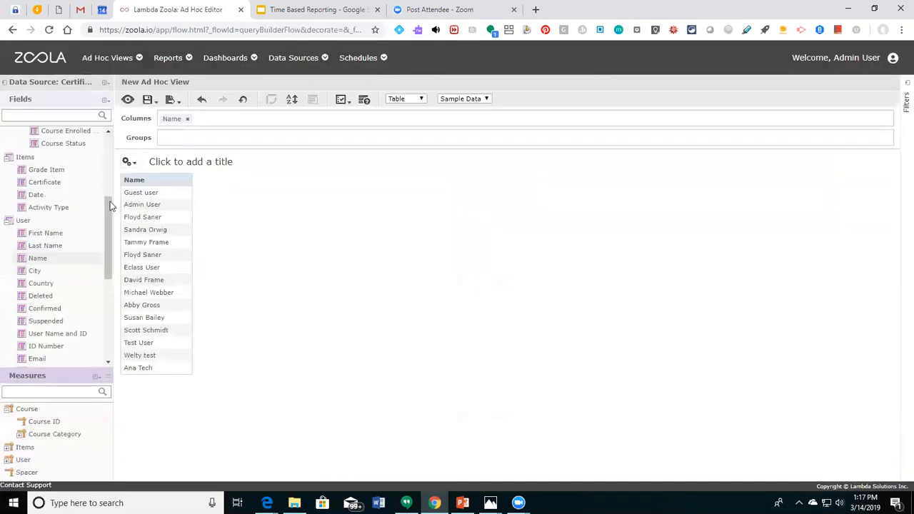
pyautogui.moveTo(108, 216); pyautogui.dragTo(118, 146)
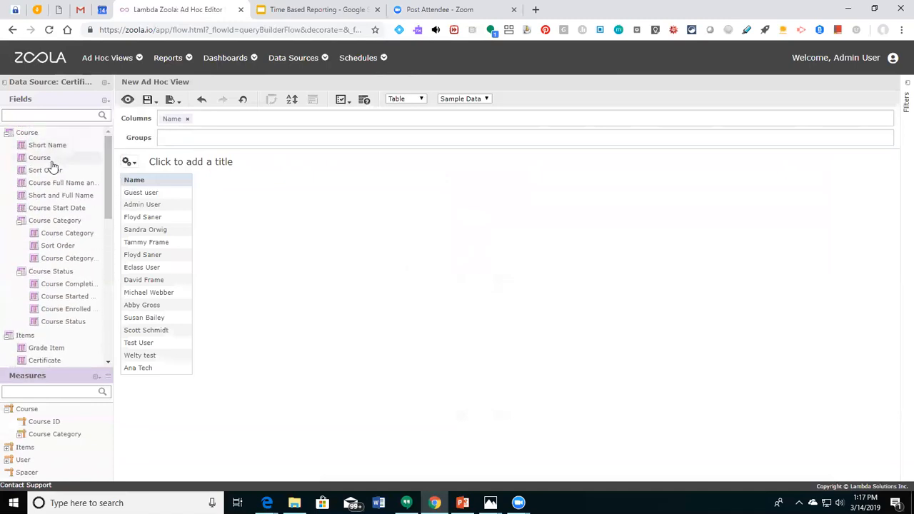
pyautogui.moveTo(49, 163); pyautogui.dragTo(204, 119)
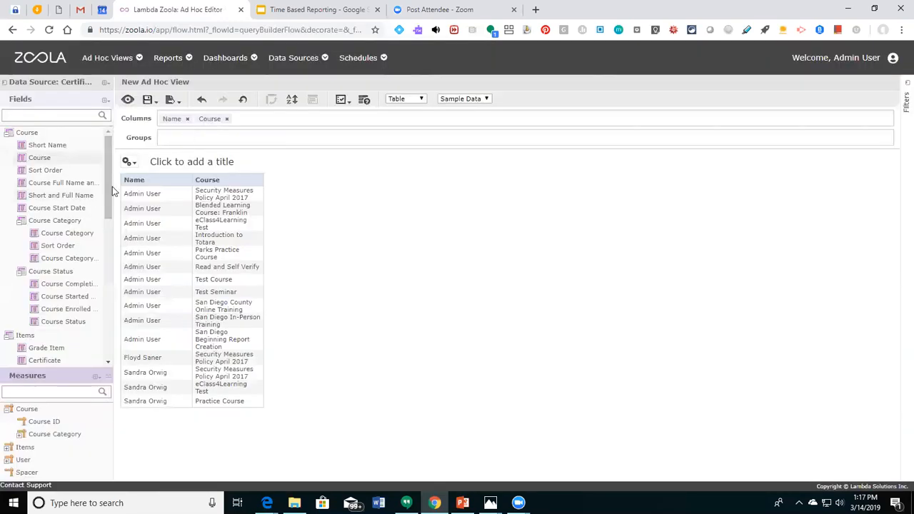
# Add the Grade Final and Time Spent measures from Items as columns after Course.
pyautogui.moveTo(107, 189); pyautogui.dragTo(105, 345)
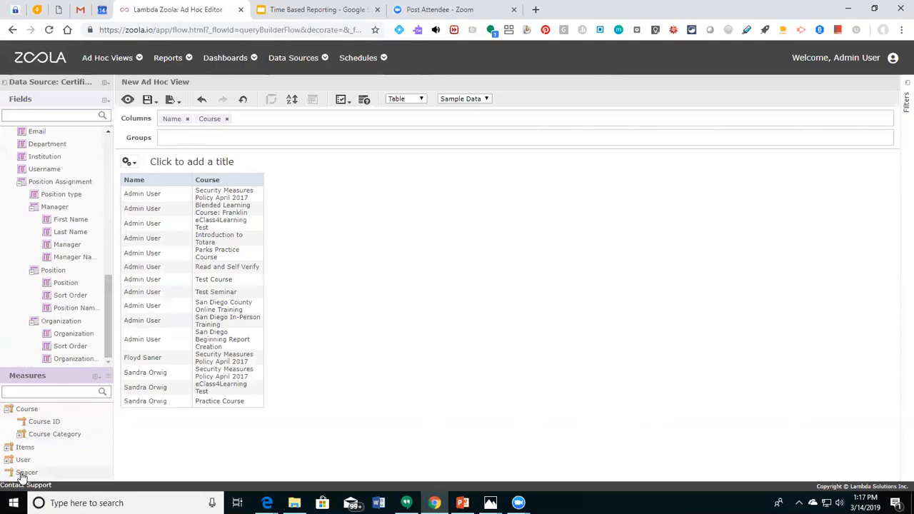
pyautogui.click(8, 447)
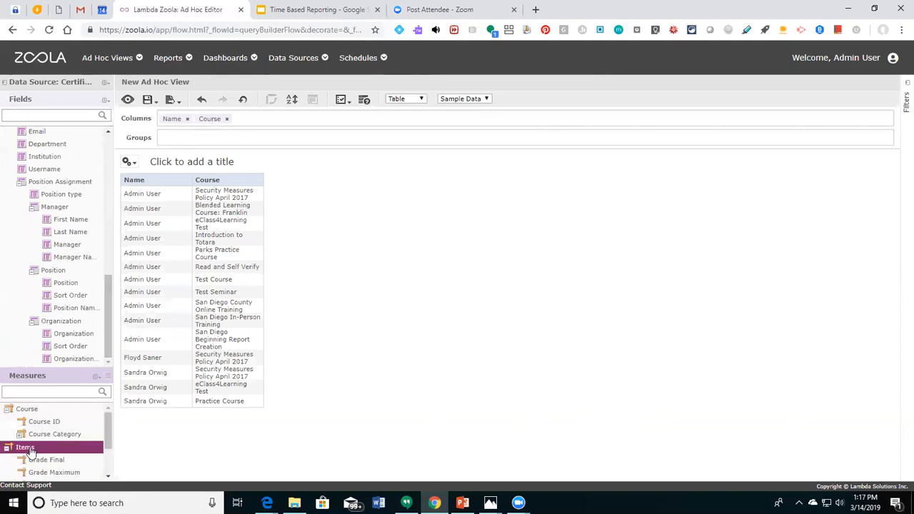
pyautogui.scroll(-1, 108, 442)
pyautogui.moveTo(45, 434); pyautogui.dragTo(235, 118)
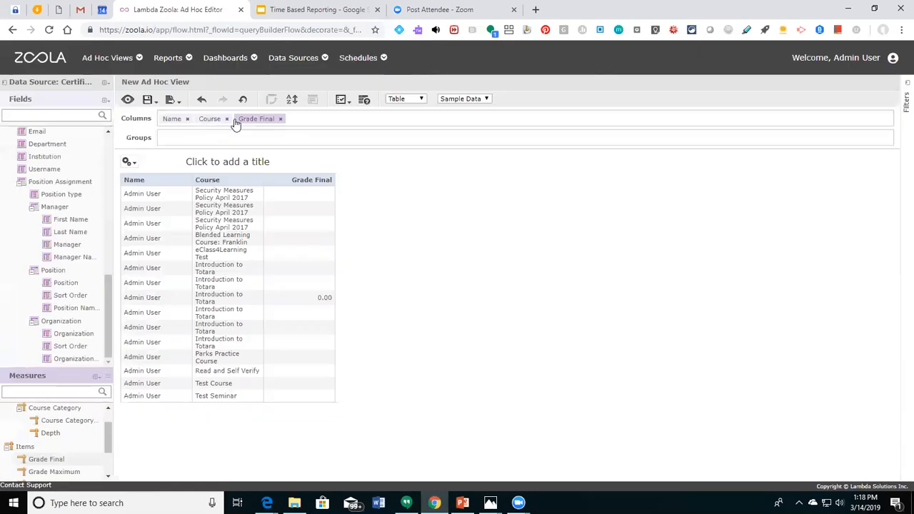
pyautogui.moveTo(106, 442); pyautogui.dragTo(106, 464)
pyautogui.moveTo(45, 436); pyautogui.dragTo(293, 118)
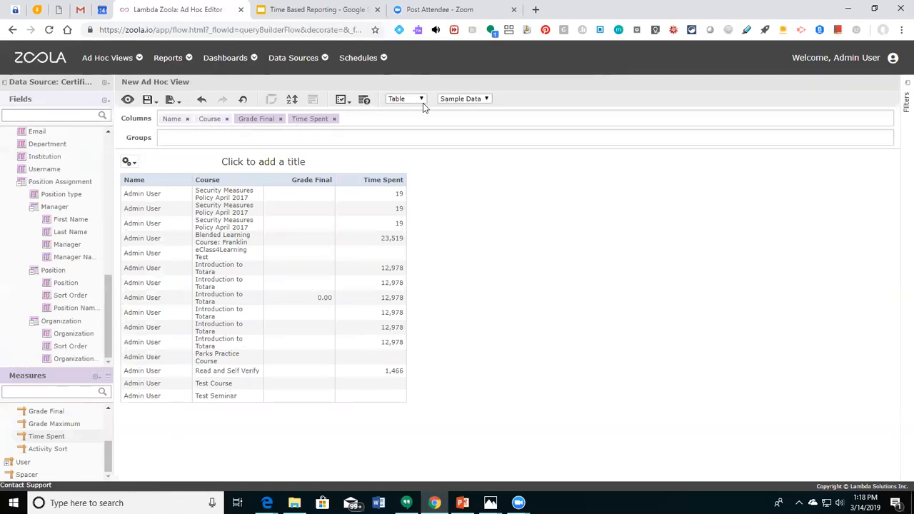
# Switch the table from sample data to Full Data and look through its rows.
pyautogui.click(467, 99)
pyautogui.click(468, 116)
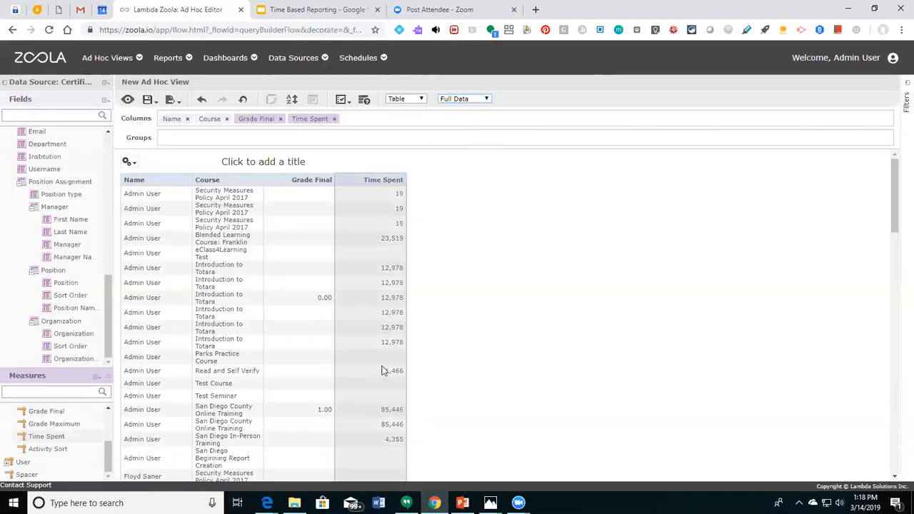
pyautogui.moveTo(894, 221); pyautogui.dragTo(896, 261)
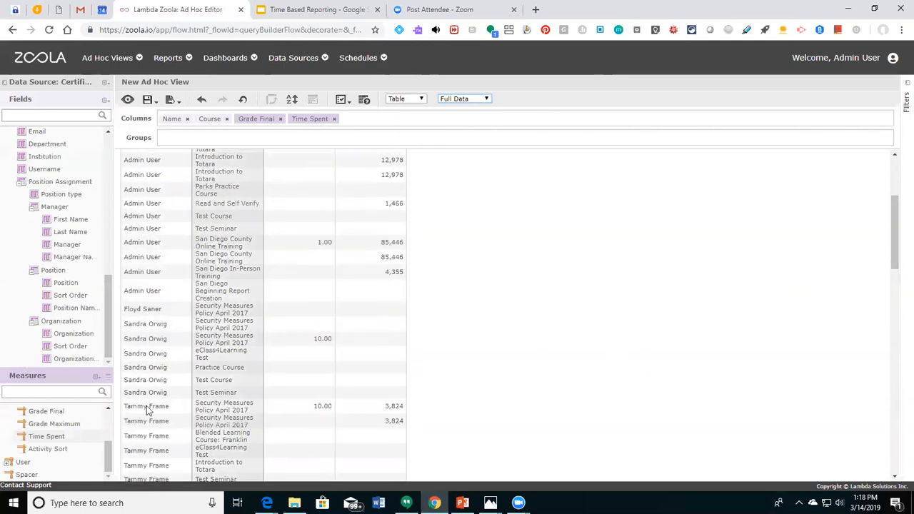
# Start a new calculated measure and insert the FormatTime function into its formula.
pyautogui.click(96, 377)
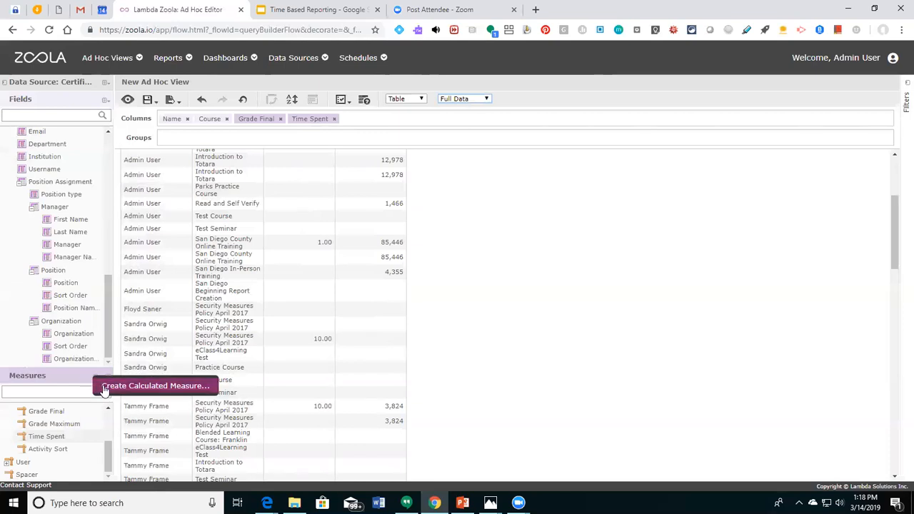
pyautogui.click(104, 387)
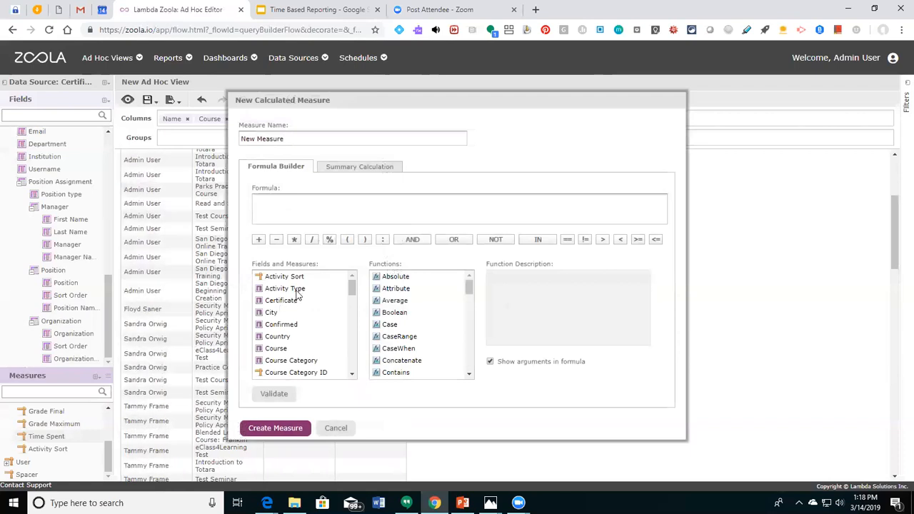
pyautogui.moveTo(466, 289); pyautogui.dragTo(465, 315)
pyautogui.scroll(-2, 466, 315)
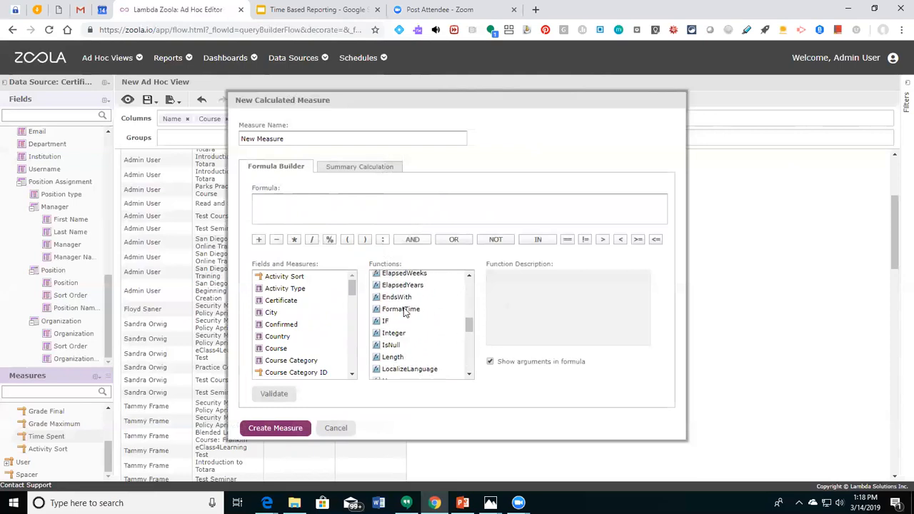
pyautogui.click(404, 311)
pyautogui.doubleClick(404, 310)
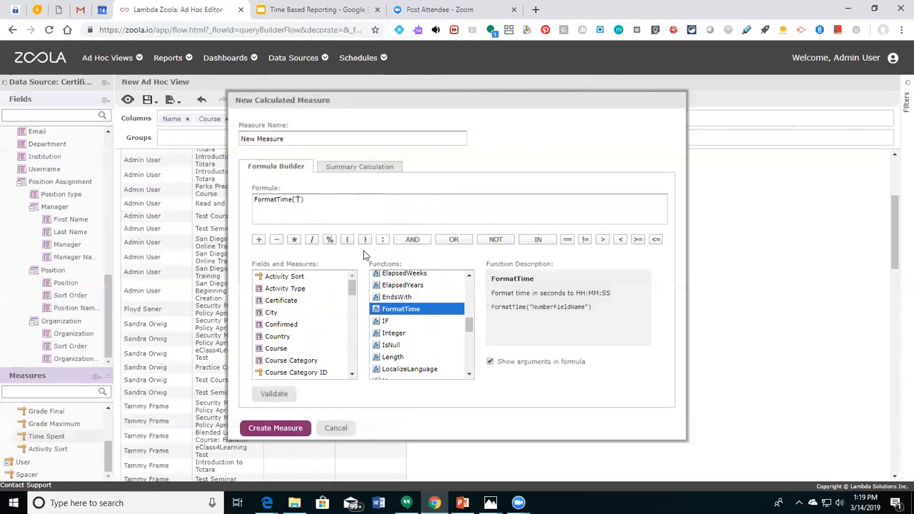
# Insert Time Spent as the FormatTime argument, validate the formula and create the measure as New Measure.
pyautogui.moveTo(352, 289); pyautogui.dragTo(352, 364)
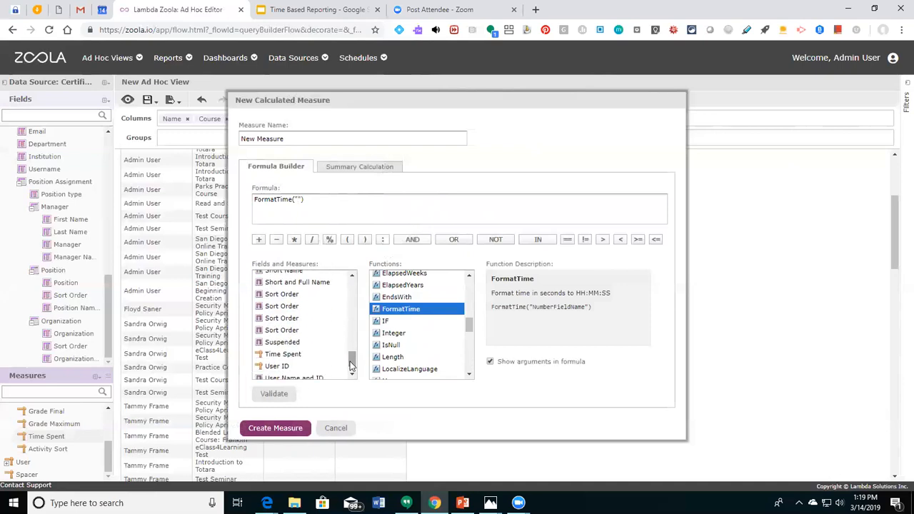
pyautogui.click(305, 357)
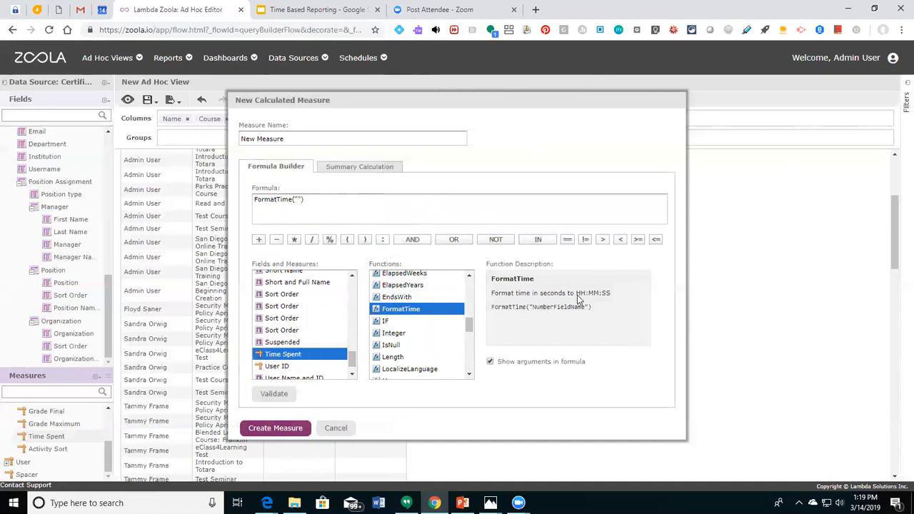
pyautogui.doubleClick(283, 356)
pyautogui.click(275, 398)
pyautogui.click(285, 428)
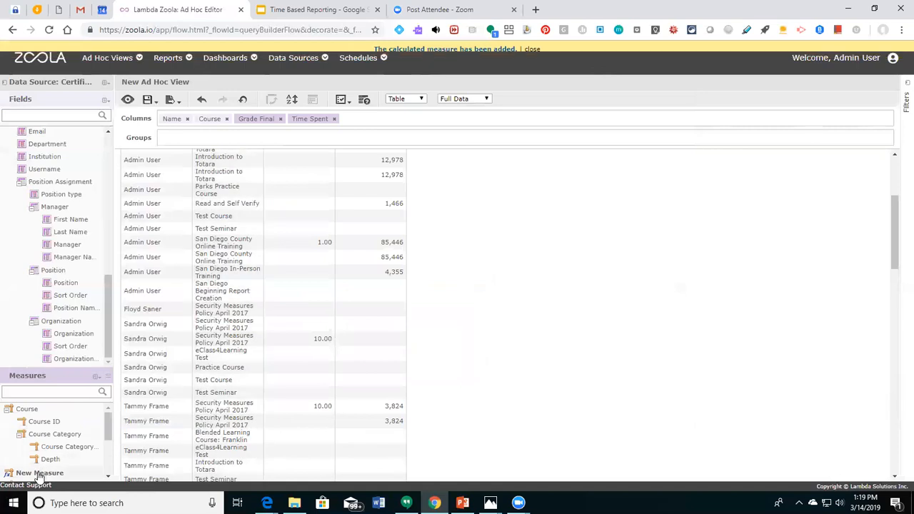
# Add New Measure as the last column and remove the Time Spent column.
pyautogui.moveTo(40, 474); pyautogui.dragTo(350, 118)
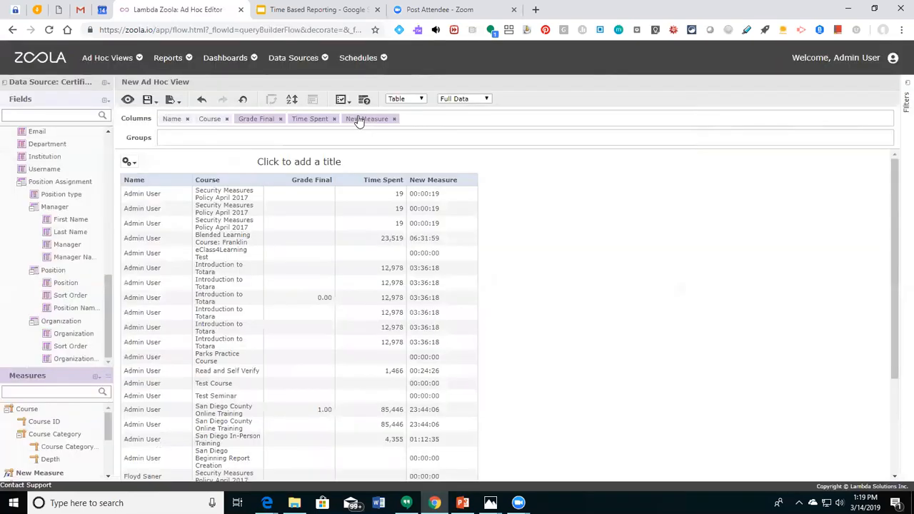
pyautogui.click(359, 120)
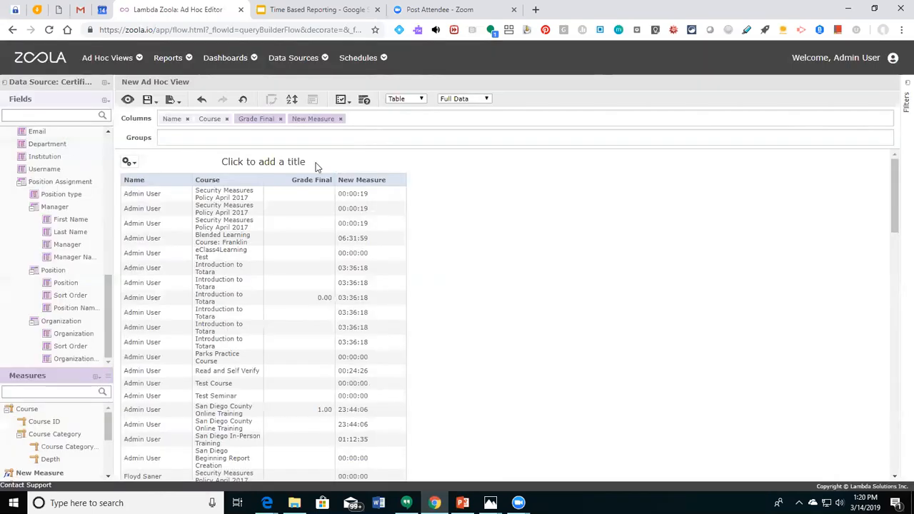
# Replace the table's placeholder title with "Practice Report-" followed by the presenter's first name.
pyautogui.click(293, 162)
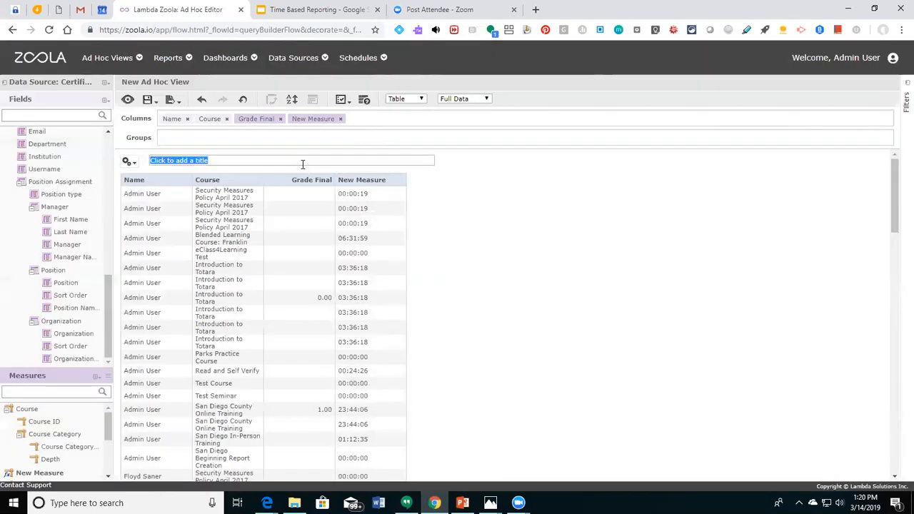
pyautogui.press('BackSpace')
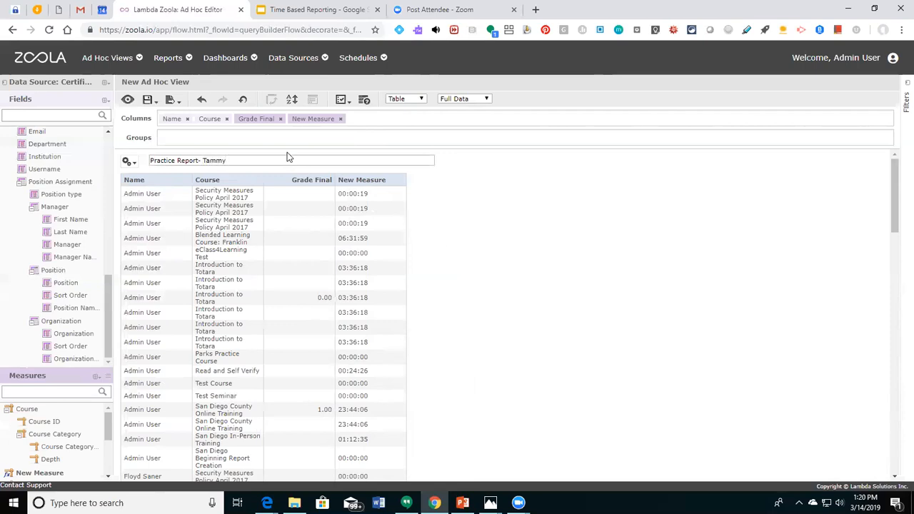
pyautogui.click(227, 140)
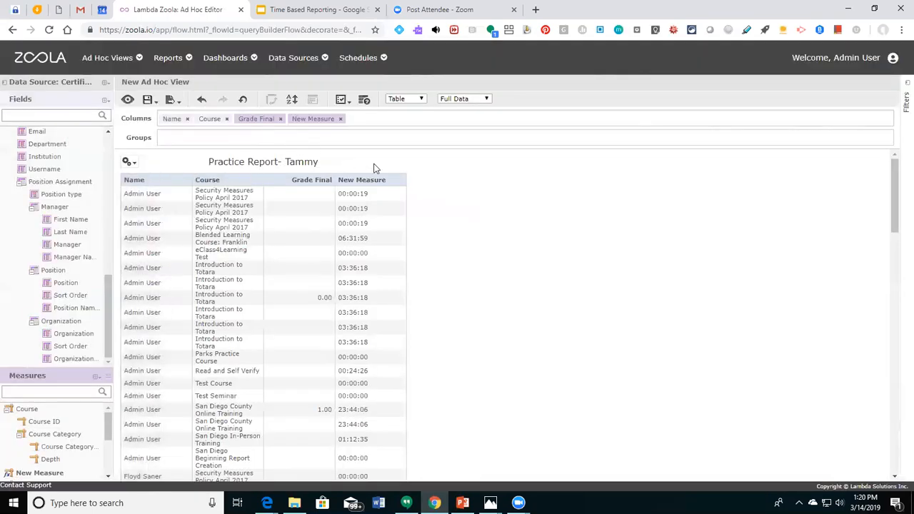
# Try grouping the table by Name, and swap the two fields so Course is the group and Name the first column.
pyautogui.moveTo(174, 119); pyautogui.dragTo(177, 140)
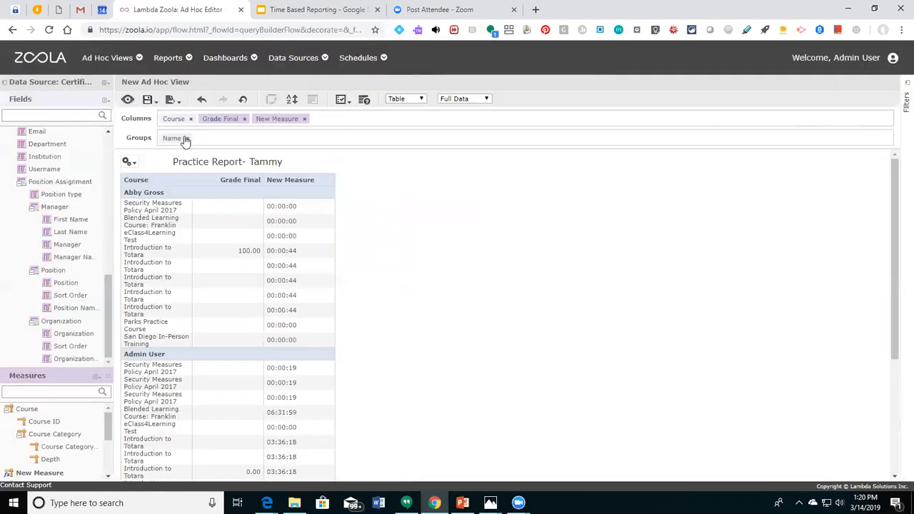
pyautogui.click(185, 139)
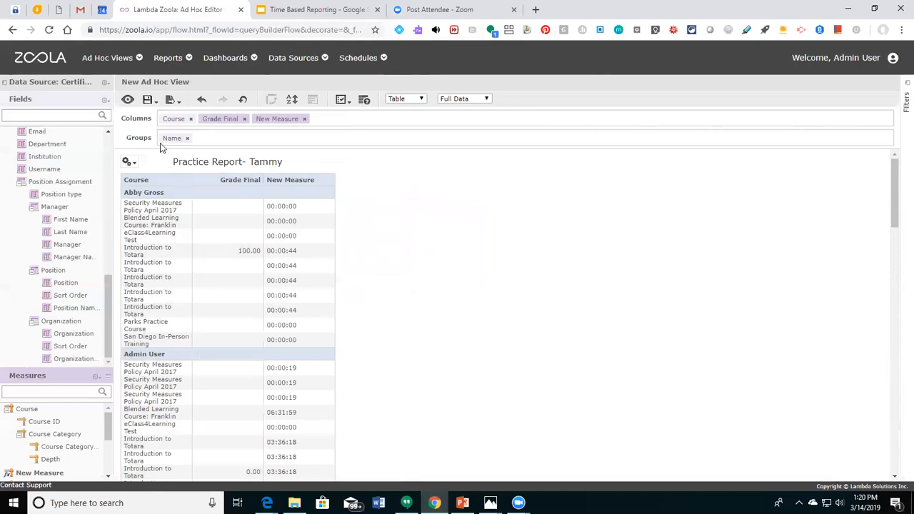
pyautogui.moveTo(172, 138)
pyautogui.mouseDown()
pyautogui.moveTo(169, 121)
pyautogui.moveTo(182, 142)
pyautogui.mouseUp()
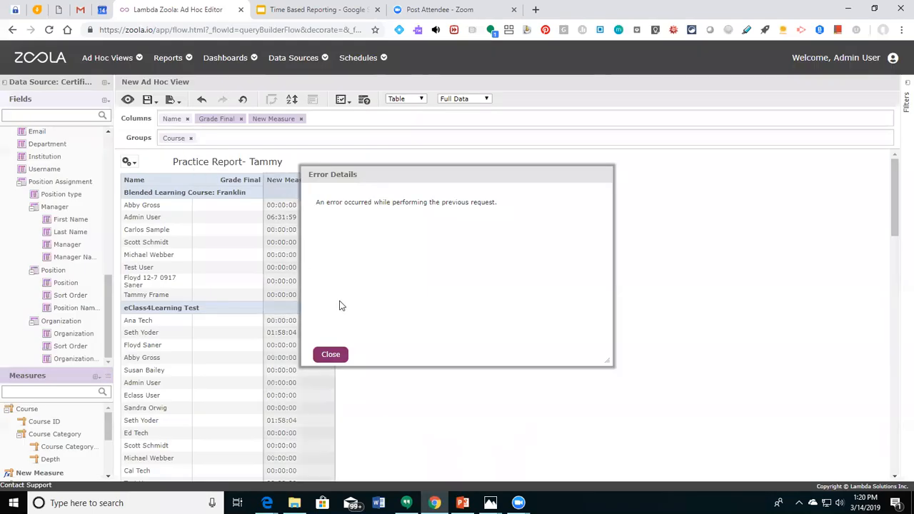
pyautogui.click(332, 354)
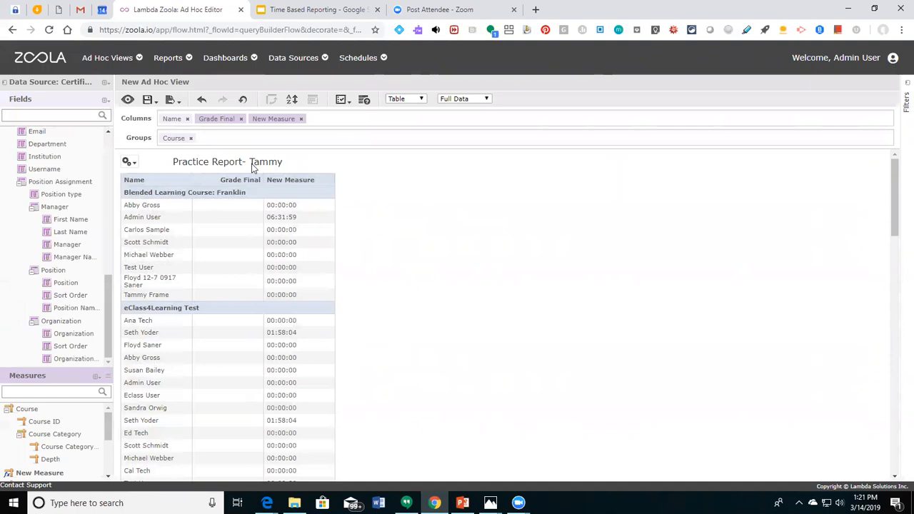
# Create a filter on the Course field that contains "blended" and apply it.
pyautogui.moveTo(110, 348); pyautogui.dragTo(104, 180)
pyautogui.rightClick(50, 157)
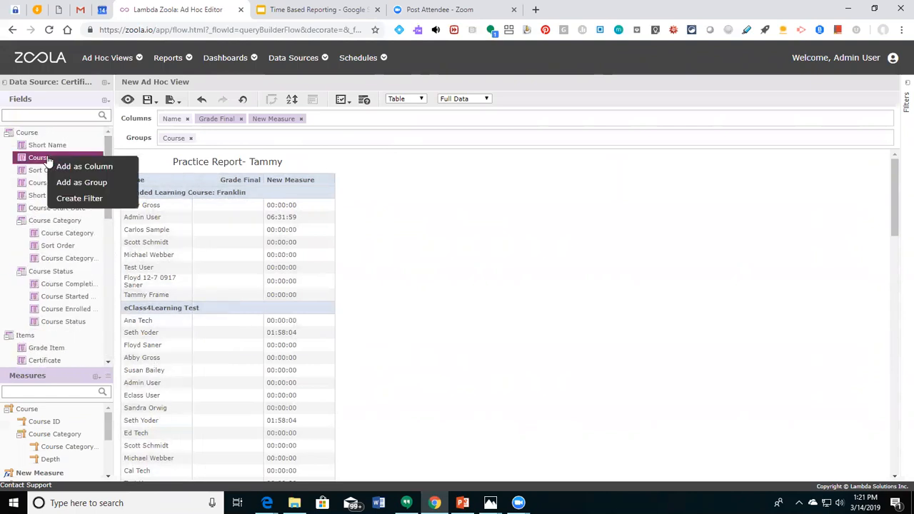
pyautogui.click(72, 198)
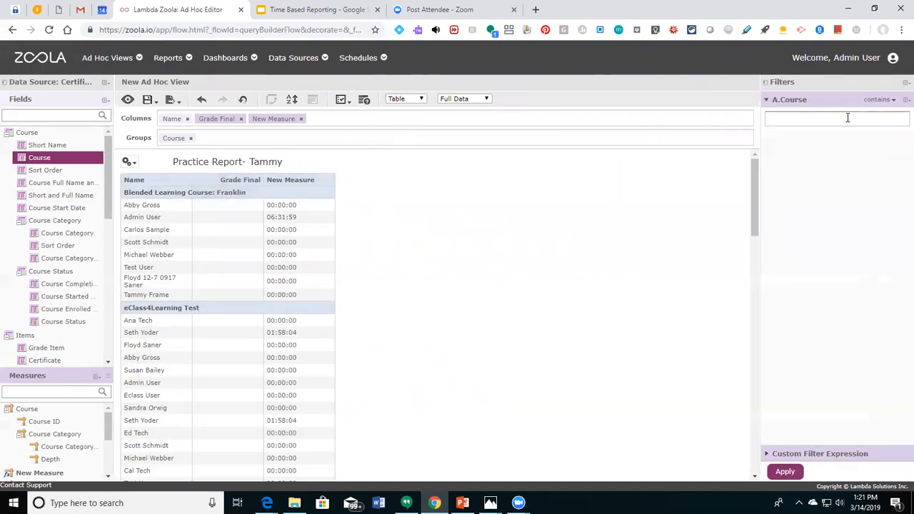
pyautogui.write('nded')
pyautogui.click(785, 473)
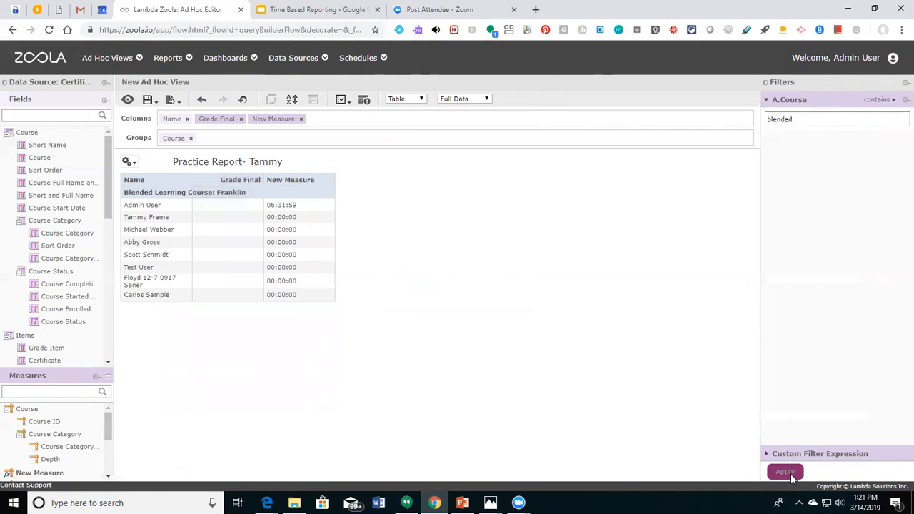
# Start saving the view with a report, name the data view with the presenter's first name plus "Practice Time", and choose the Ad Hoc Components folder.
pyautogui.moveTo(148, 99)
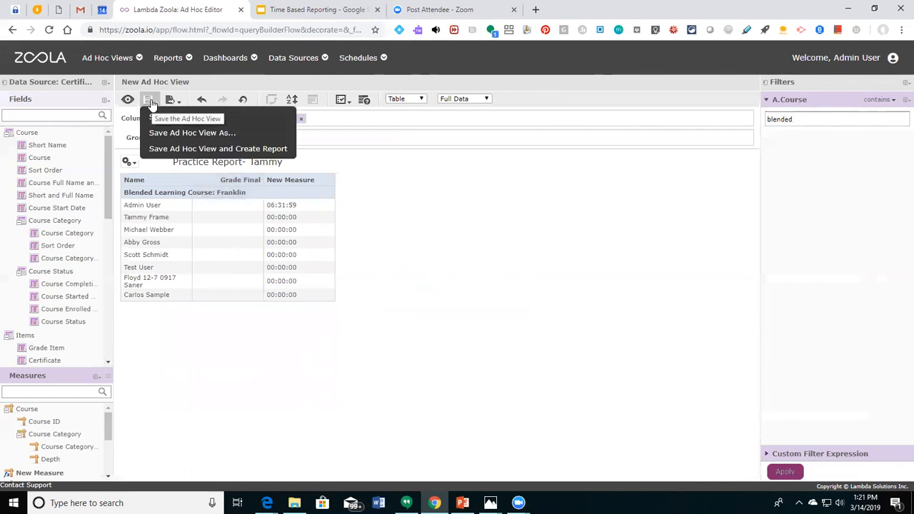
pyautogui.click(161, 149)
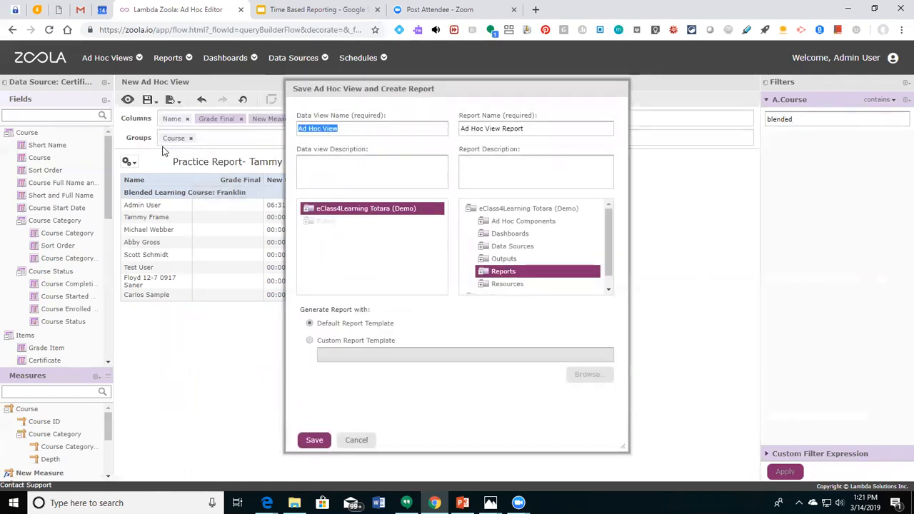
pyautogui.click(359, 130)
pyautogui.press('BackSpace')
pyautogui.press('BackSpace')
pyautogui.press('BackSpace')
pyautogui.press('BackSpace')
pyautogui.press('BackSpace')
pyautogui.press('BackSpace')
pyautogui.press('BackSpace')
pyautogui.press('BackSpace')
pyautogui.press('BackSpace')
pyautogui.press('BackSpace')
pyautogui.press('BackSpace')
pyautogui.write('T')
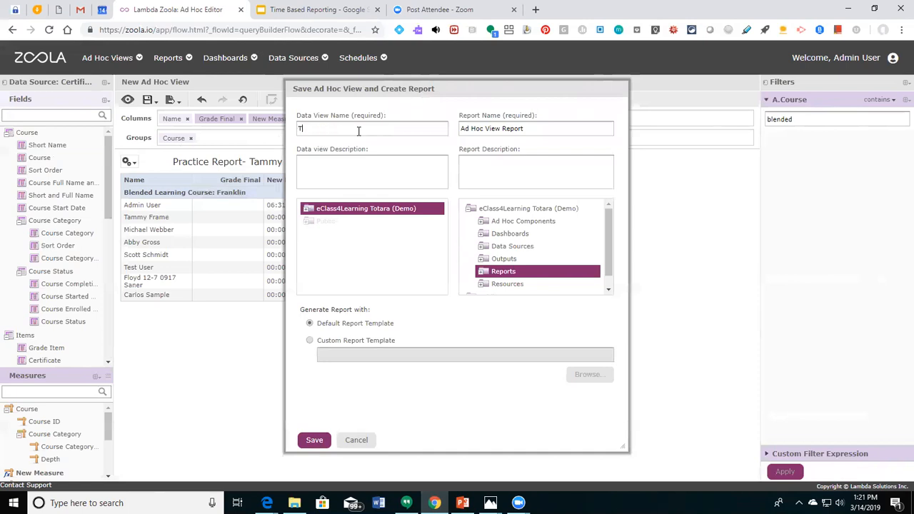
pyautogui.write('ammy Practice Time')
pyautogui.click(307, 208)
pyautogui.click(369, 228)
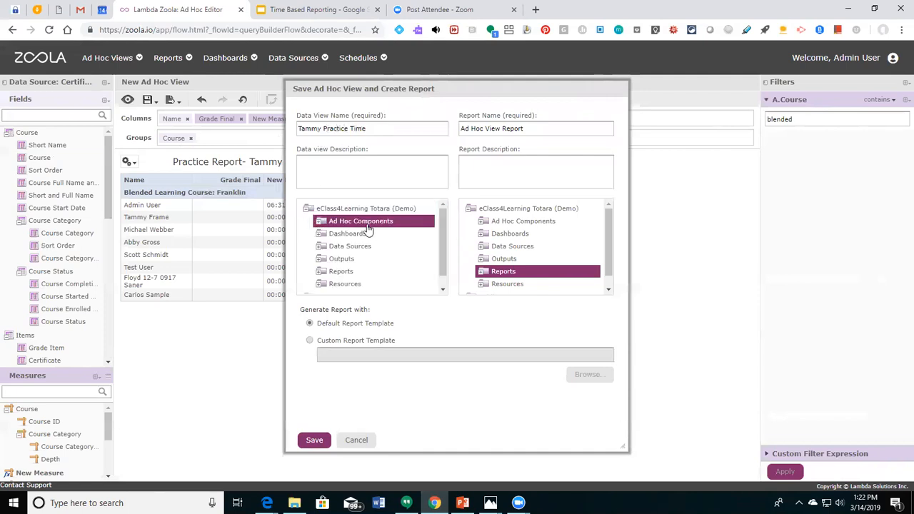
# Name the report "Practice Time Report-" followed by the presenter's first name, keep the Reports folder, and save the view and report.
pyautogui.doubleClick(370, 224)
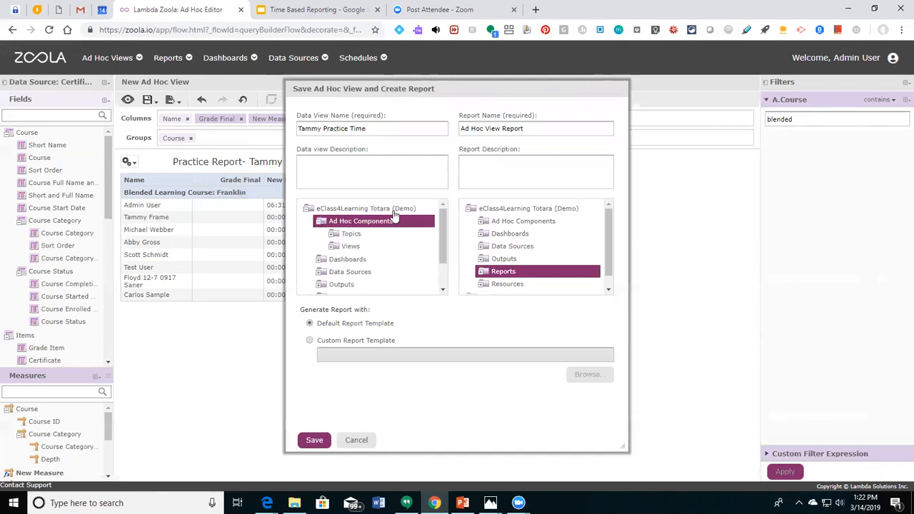
pyautogui.click(529, 127)
pyautogui.moveTo(530, 128); pyautogui.dragTo(461, 129)
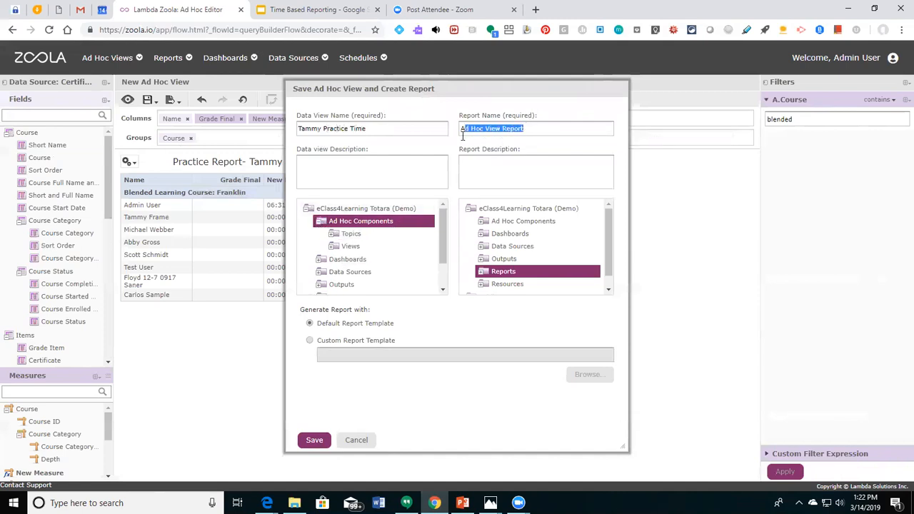
pyautogui.press('BackSpace')
pyautogui.write('Pric')
pyautogui.write('actice Time Rep')
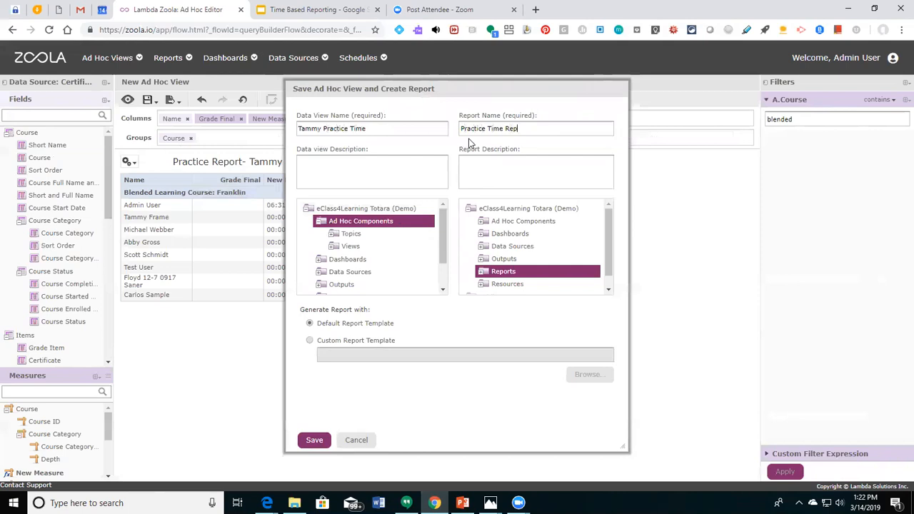
pyautogui.write('ort- Tammy')
pyautogui.click(313, 440)
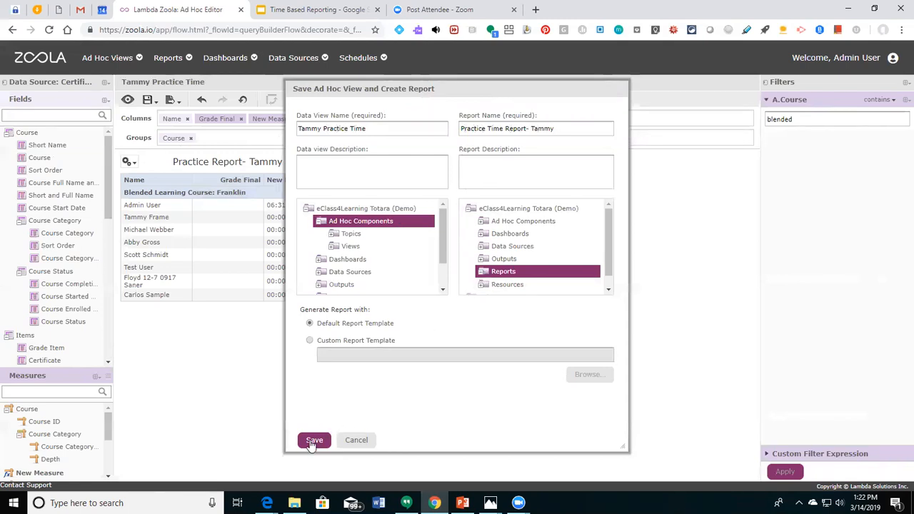
pyautogui.click(312, 440)
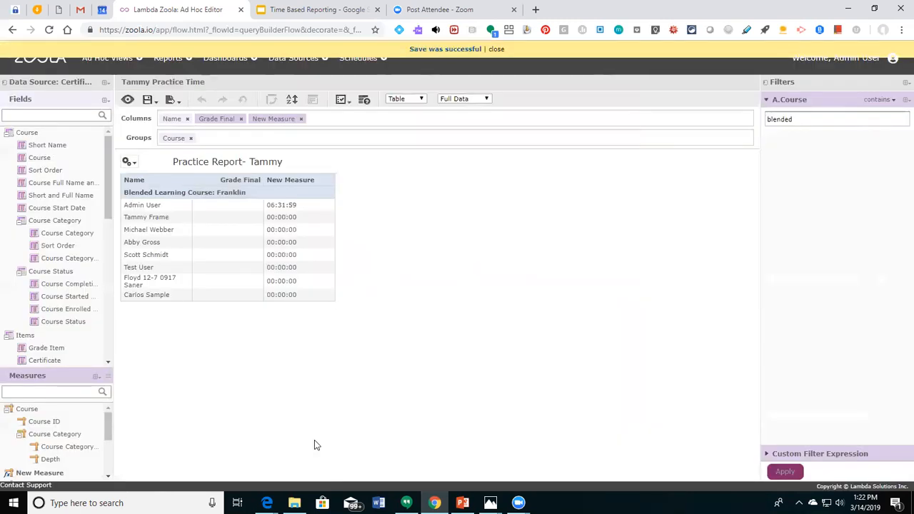
# Leave Zoola and return to the LMS dashboard.
pyautogui.moveTo(808, 62)
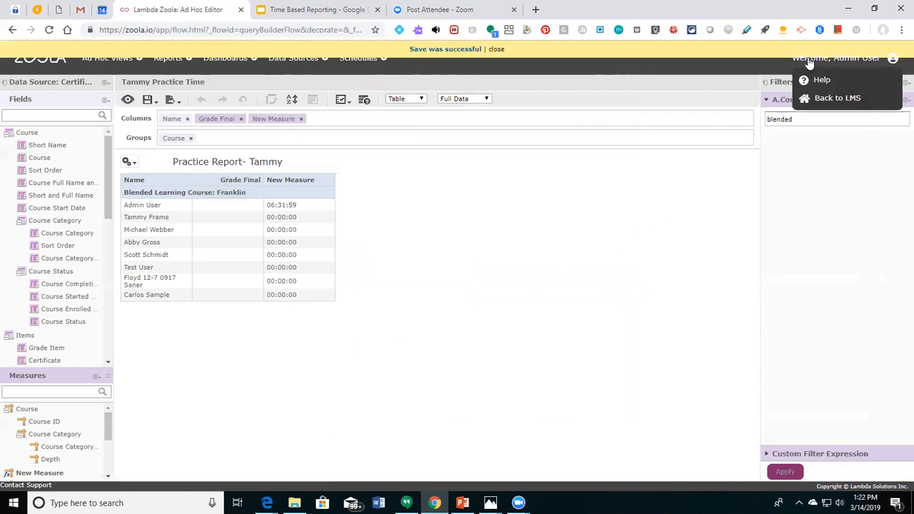
pyautogui.click(821, 100)
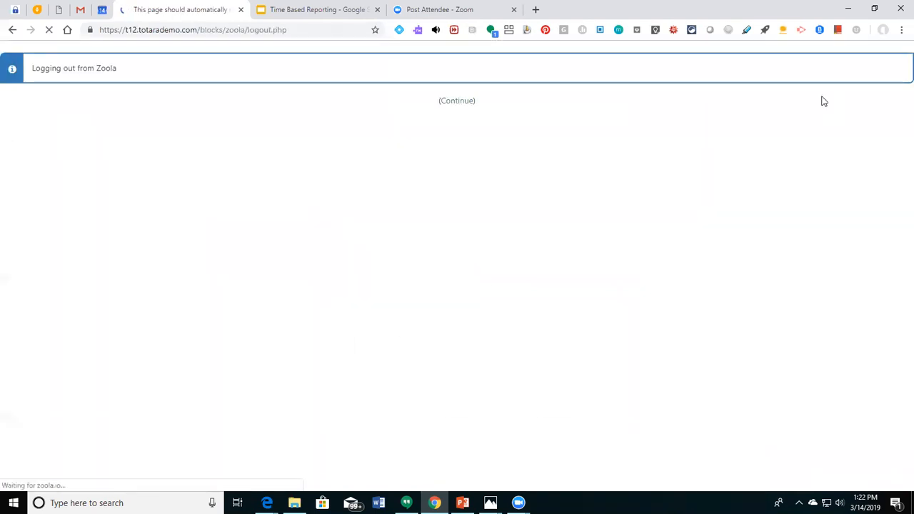
pyautogui.click(457, 105)
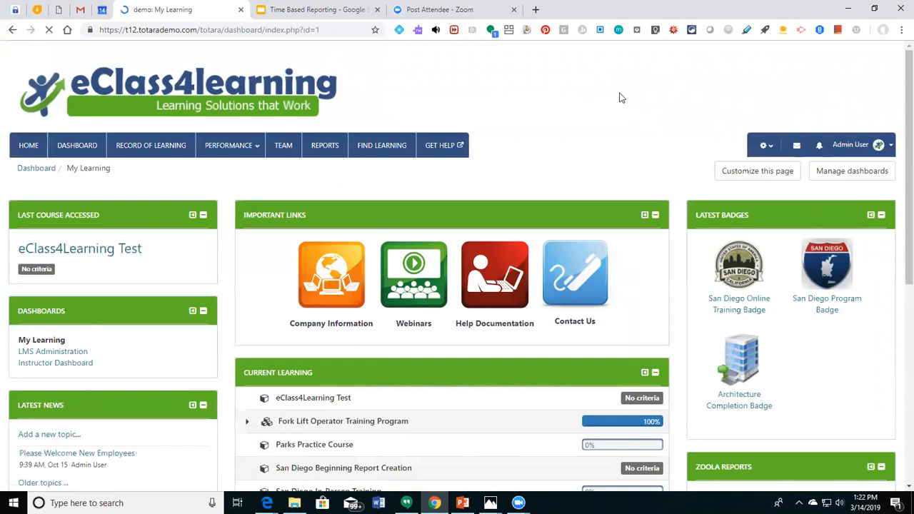
# Open the My Learning dashboard from dashboard management and turn block editing on.
pyautogui.click(863, 174)
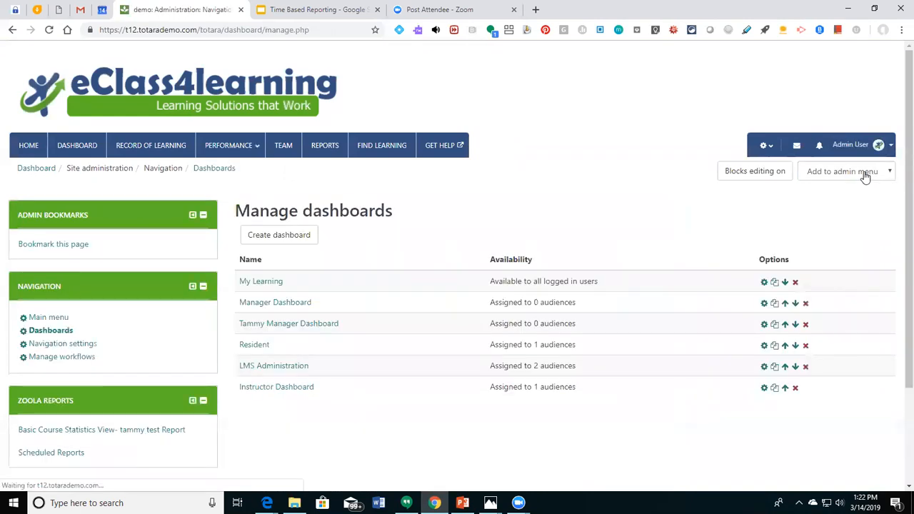
pyautogui.click(248, 285)
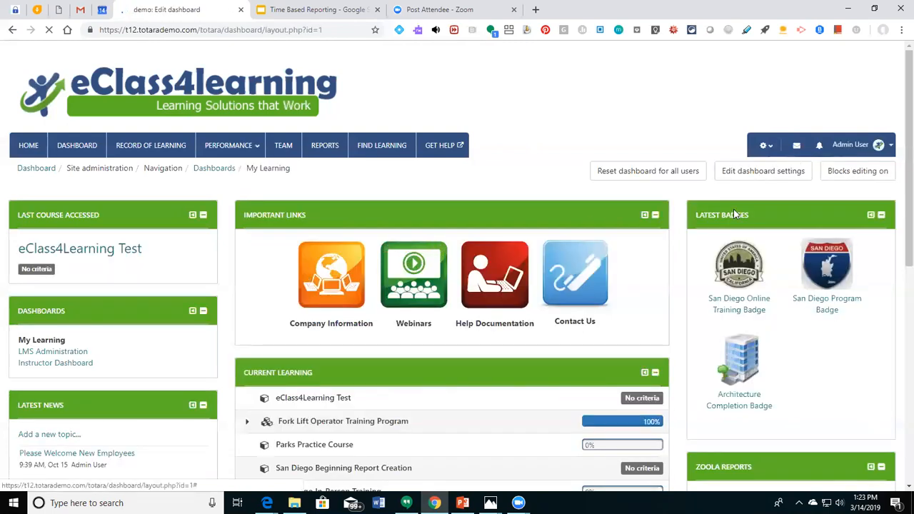
pyautogui.click(854, 175)
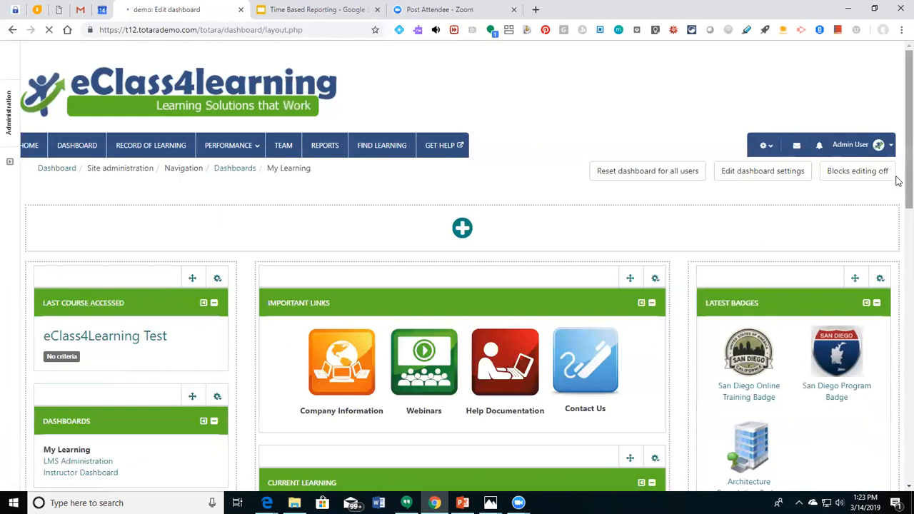
# Add a Zoola Reports block beneath the existing Zoola Reports block in the Latest Badges column.
pyautogui.scroll(-9, 898, 182)
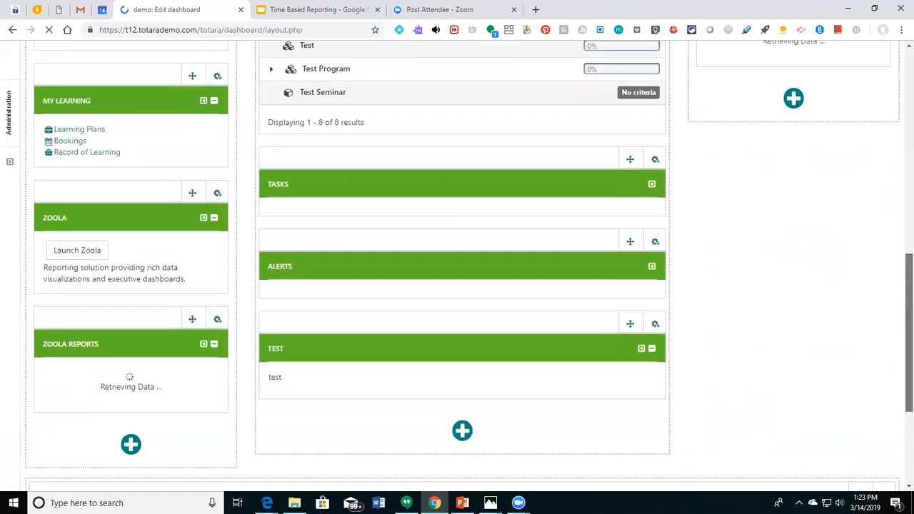
pyautogui.scroll(1, 457, 264)
pyautogui.click(793, 158)
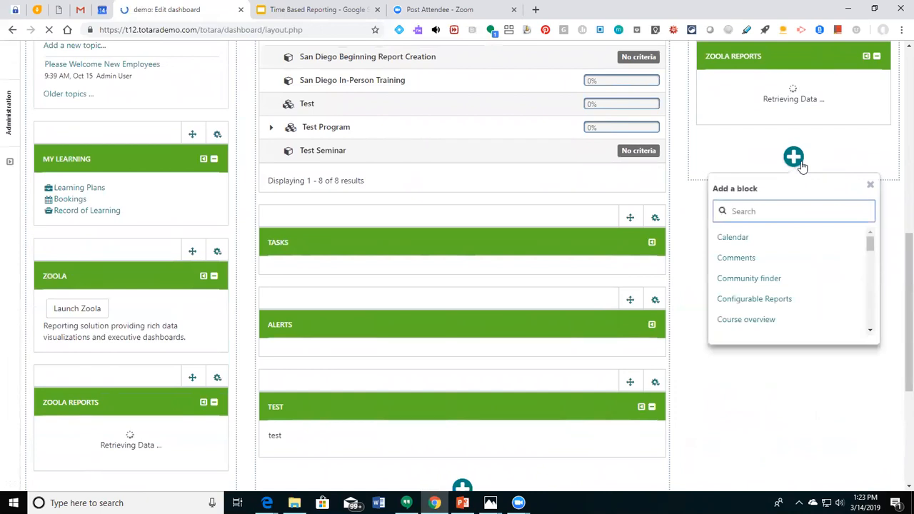
pyautogui.write('zoola')
pyautogui.click(748, 239)
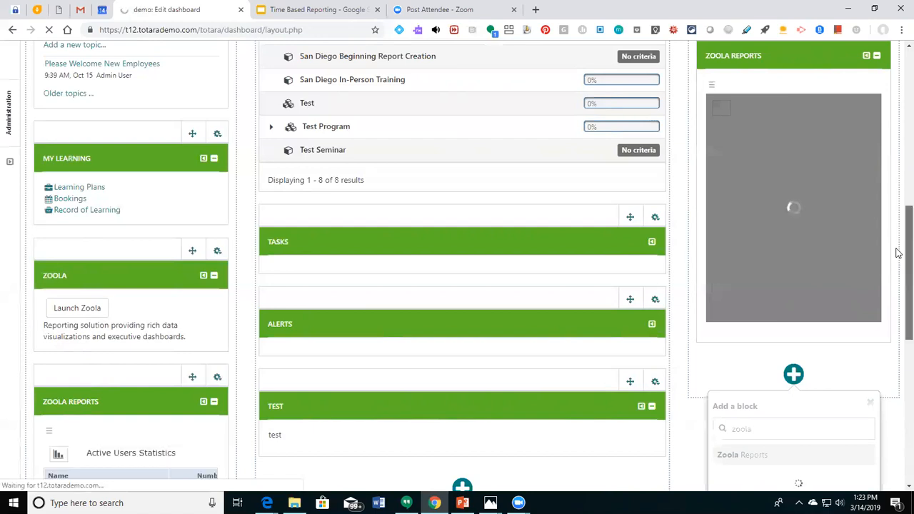
# Configure the new Zoola Reports block with the title "Test", and enable Run reports and Fit report to block.
pyautogui.moveTo(897, 253); pyautogui.dragTo(898, 289)
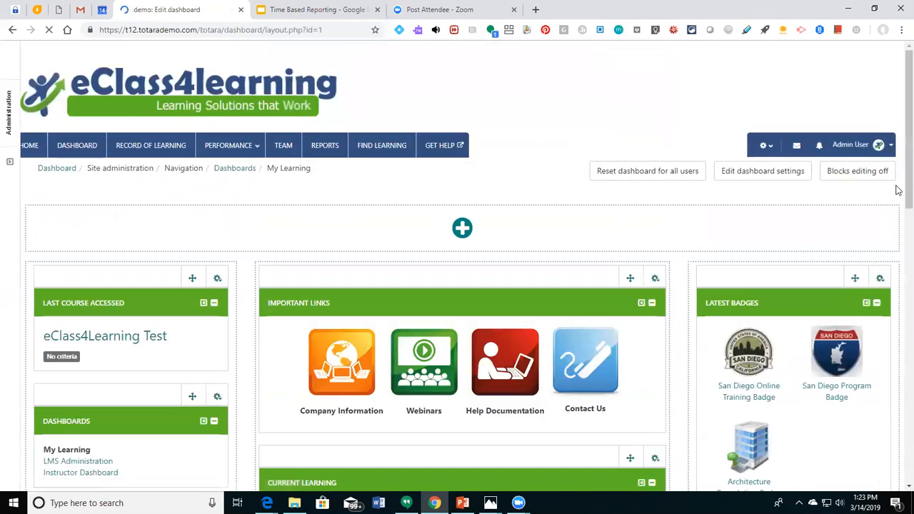
pyautogui.moveTo(898, 190); pyautogui.dragTo(898, 371)
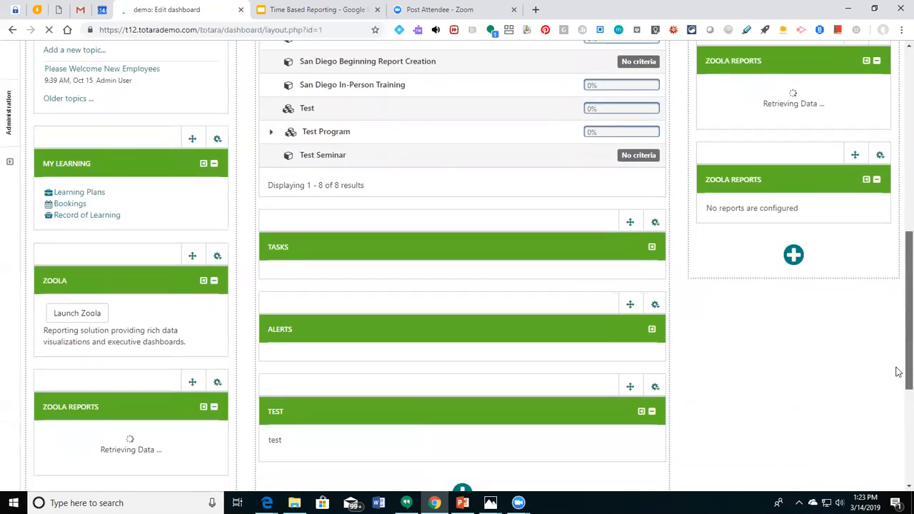
pyautogui.click(879, 155)
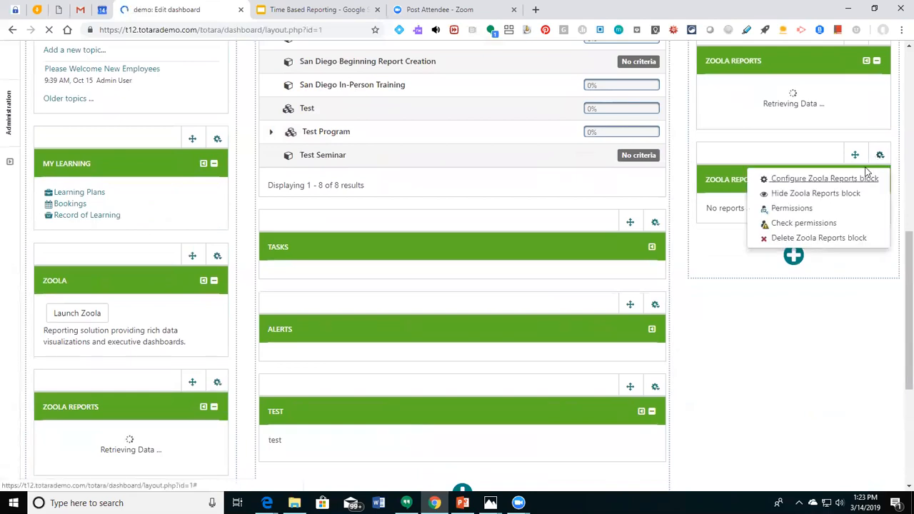
pyautogui.click(855, 179)
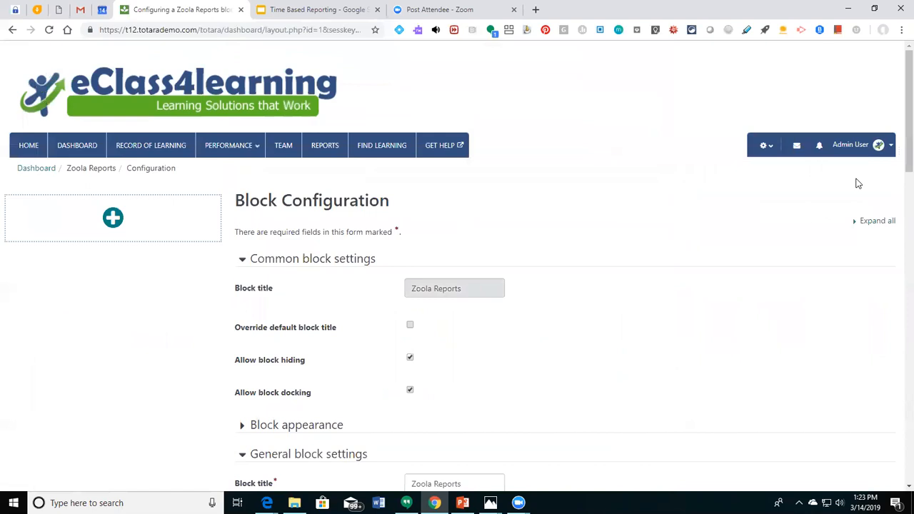
pyautogui.scroll(-2, 898, 165)
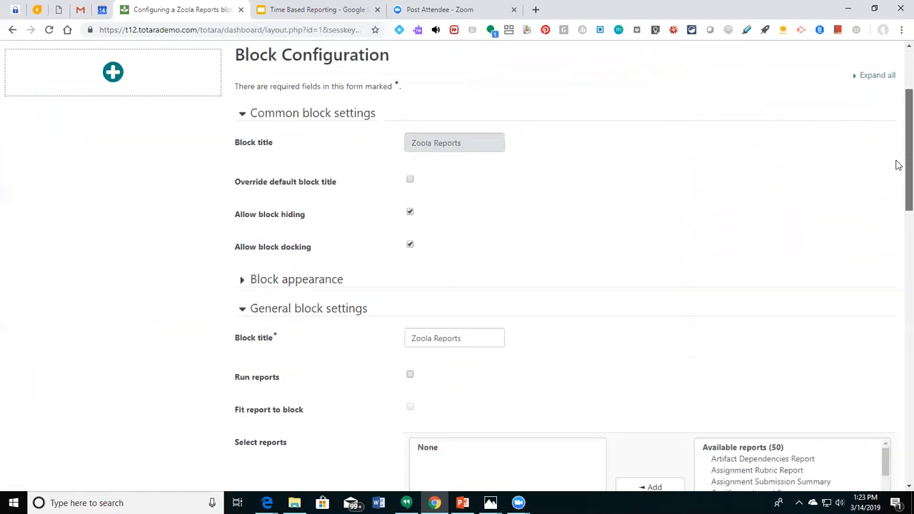
pyautogui.scroll(-3, 897, 178)
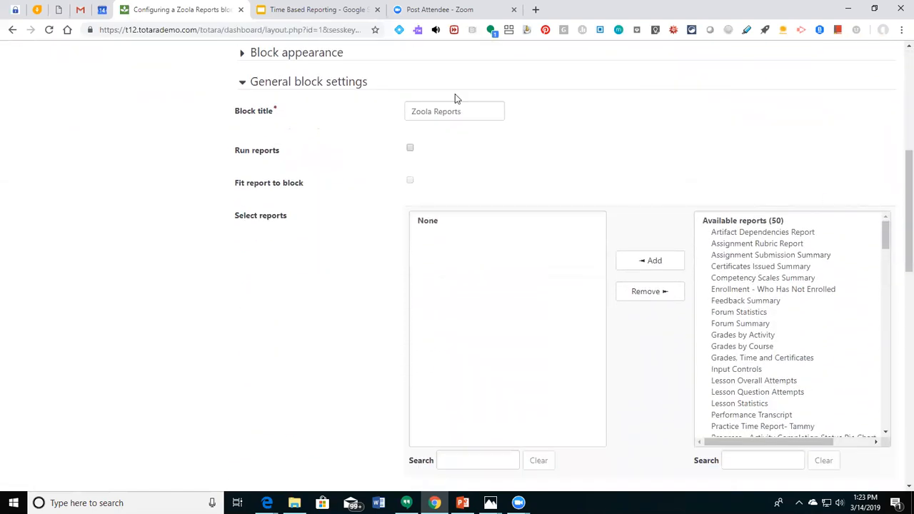
pyautogui.moveTo(465, 111); pyautogui.dragTo(395, 116)
pyautogui.press('BackSpace')
pyautogui.write('Tes')
pyautogui.click(409, 148)
pyautogui.click(410, 180)
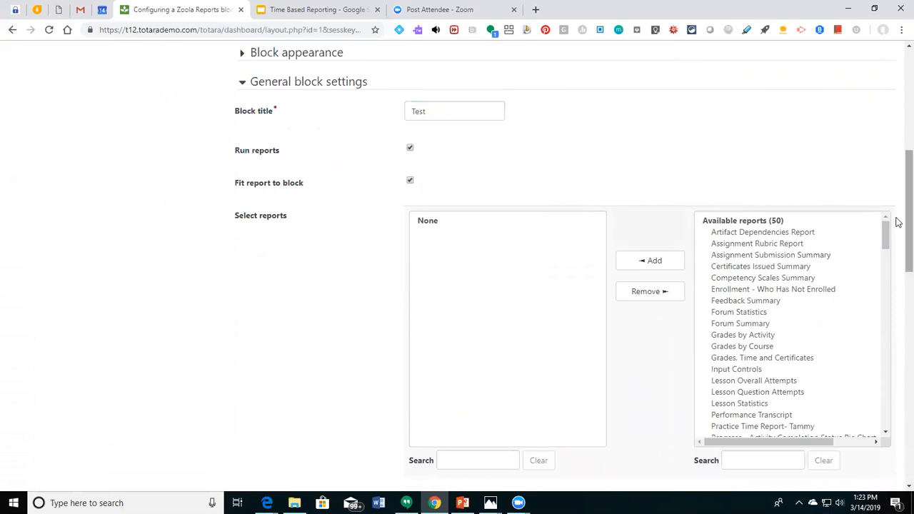
# Add the newly saved Practice Time Report to the block's selected reports.
pyautogui.scroll(-1, 897, 235)
pyautogui.scroll(-2, 897, 247)
pyautogui.click(760, 265)
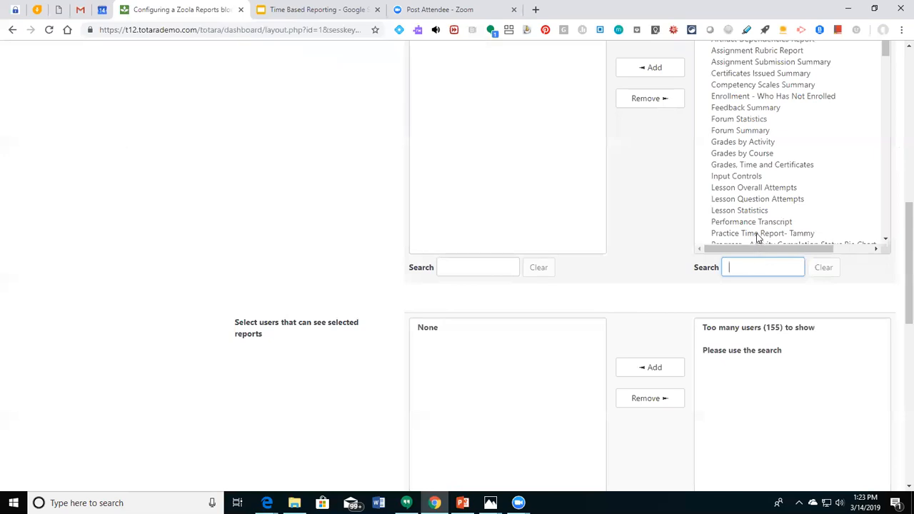
pyautogui.click(758, 233)
pyautogui.click(652, 93)
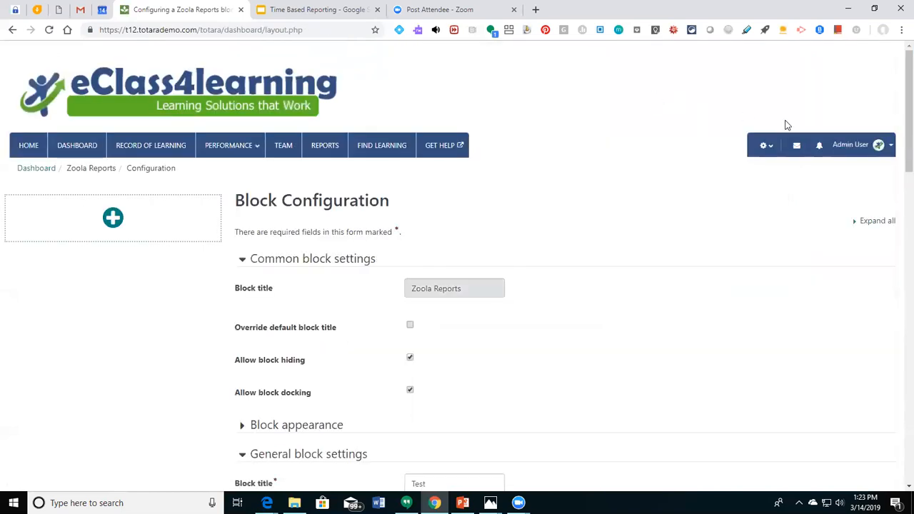
# Review the user and audience visibility options and save the block configuration.
pyautogui.scroll(-8, 457, 257)
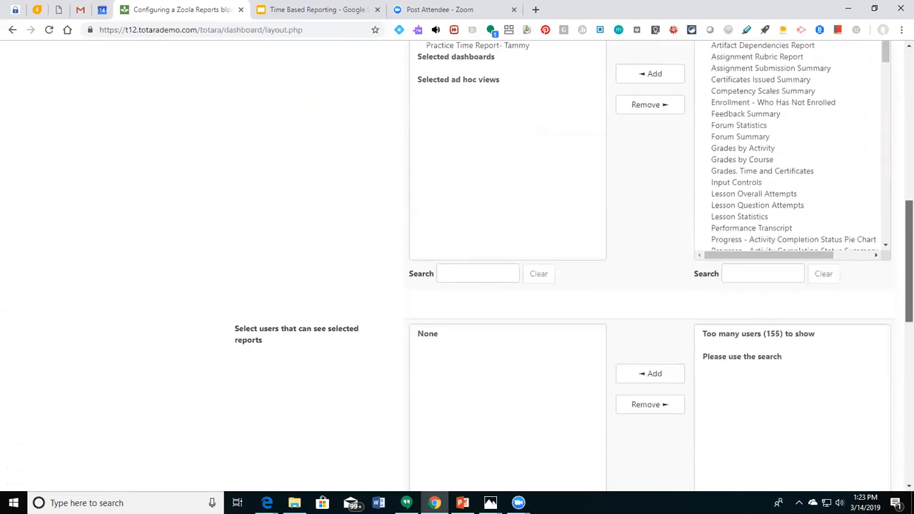
pyautogui.scroll(-1, 457, 257)
pyautogui.scroll(-2, 423, 298)
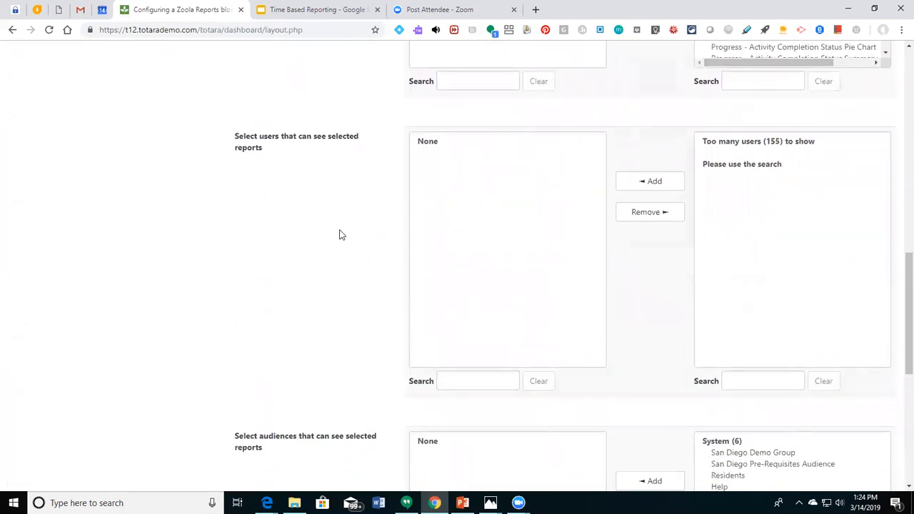
pyautogui.moveTo(897, 278); pyautogui.dragTo(898, 397)
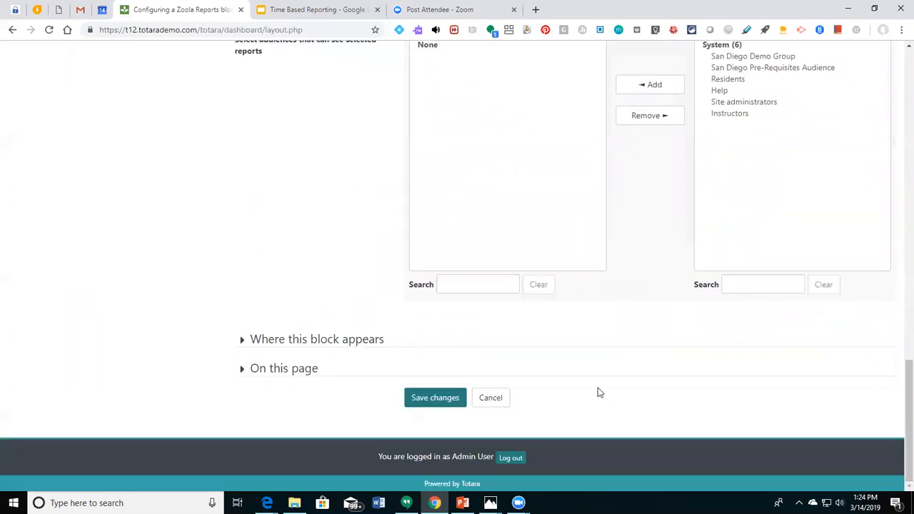
pyautogui.click(424, 402)
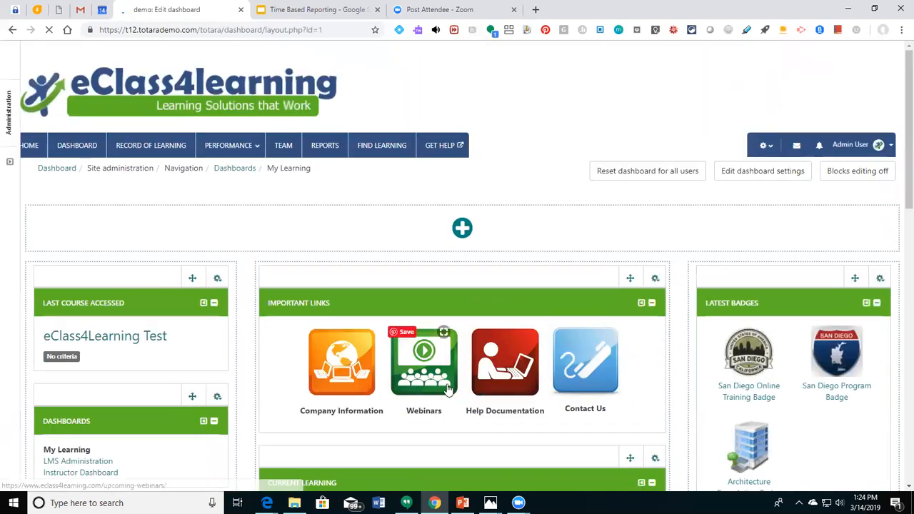
# Examine the practice report in the Test block and view its Course filter without changing it.
pyautogui.moveTo(908, 198); pyautogui.dragTo(908, 387)
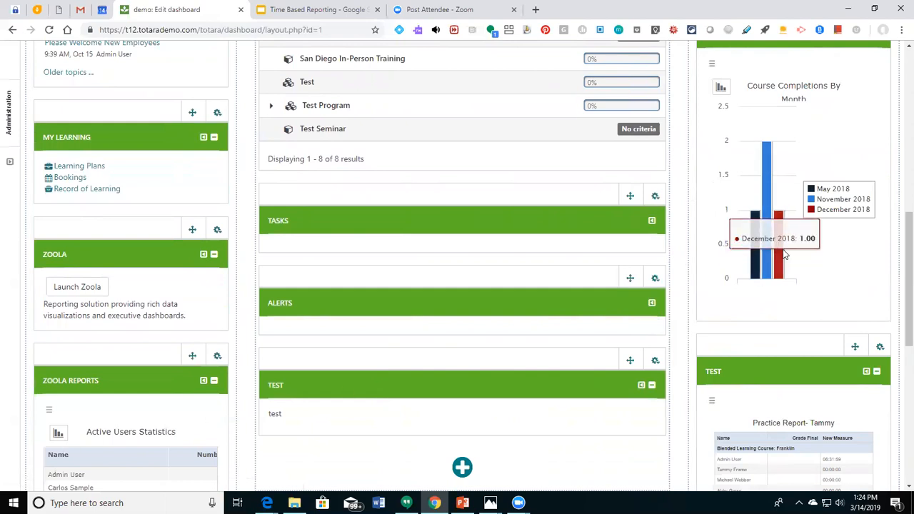
pyautogui.moveTo(897, 260); pyautogui.dragTo(898, 321)
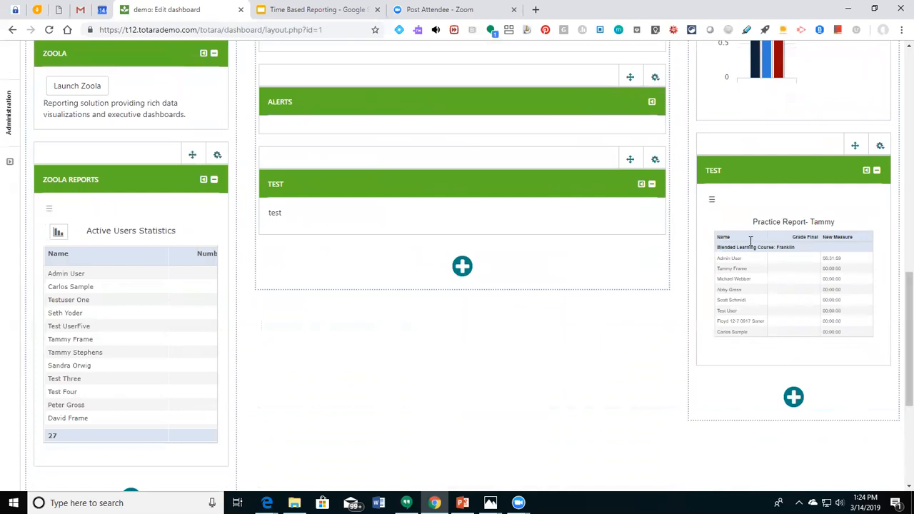
pyautogui.click(711, 200)
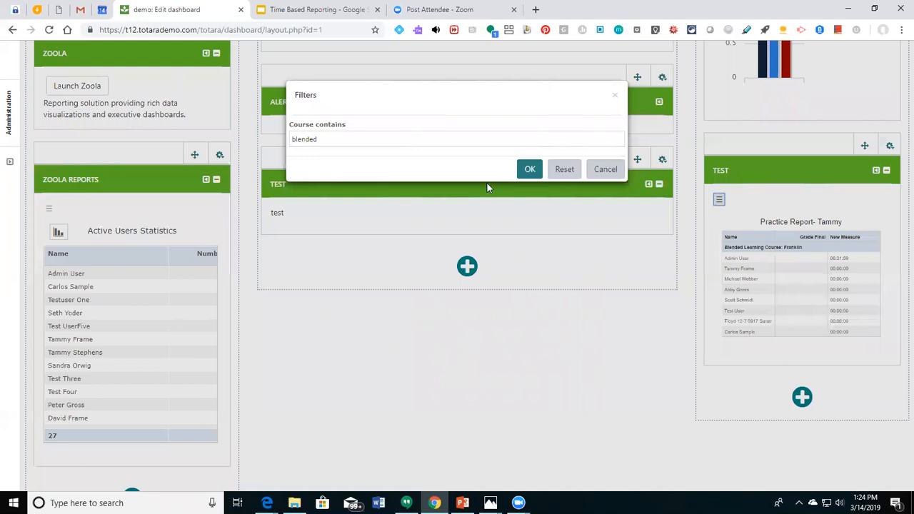
pyautogui.click(614, 95)
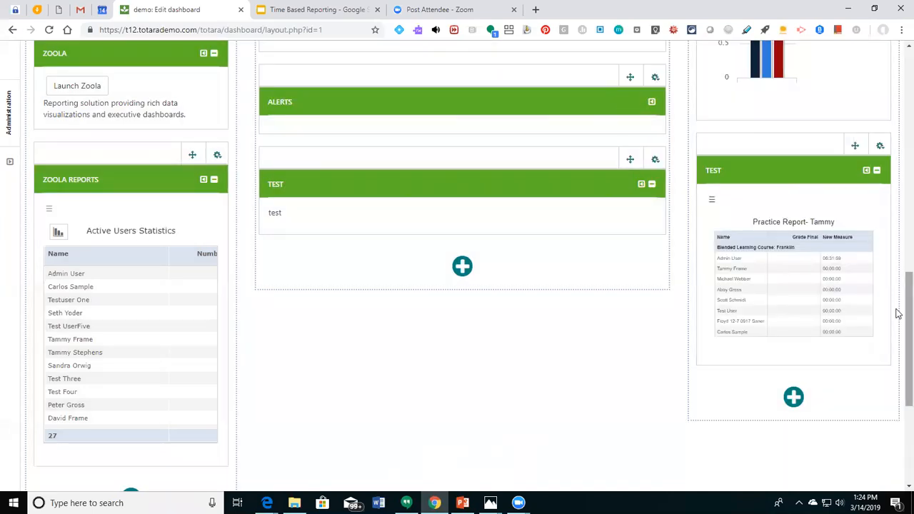
# Change the Course Completions By Month chart in the Zoola Reports block to the Stacked Column visualization.
pyautogui.scroll(4, 895, 309)
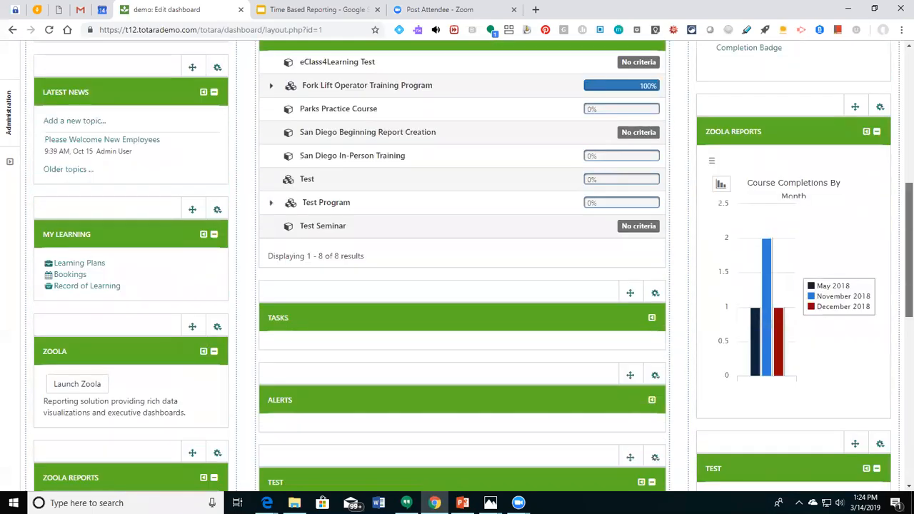
pyautogui.click(721, 185)
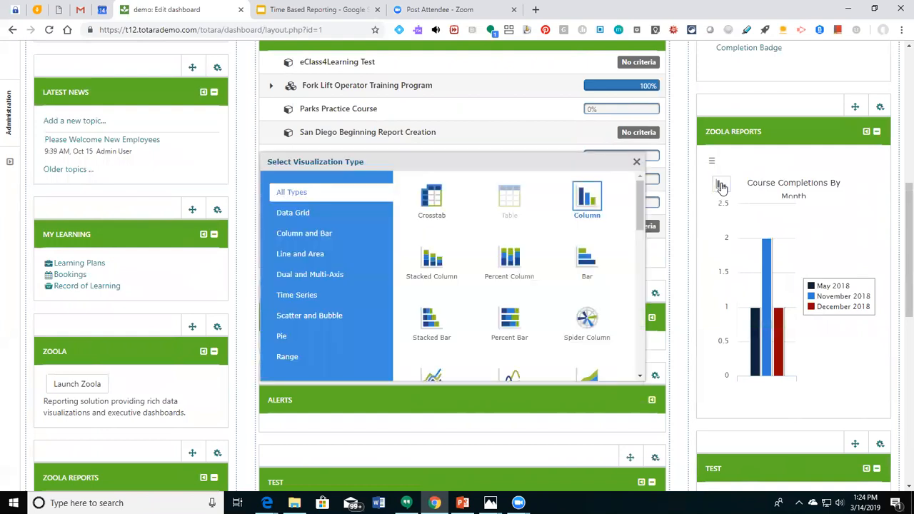
pyautogui.click(433, 258)
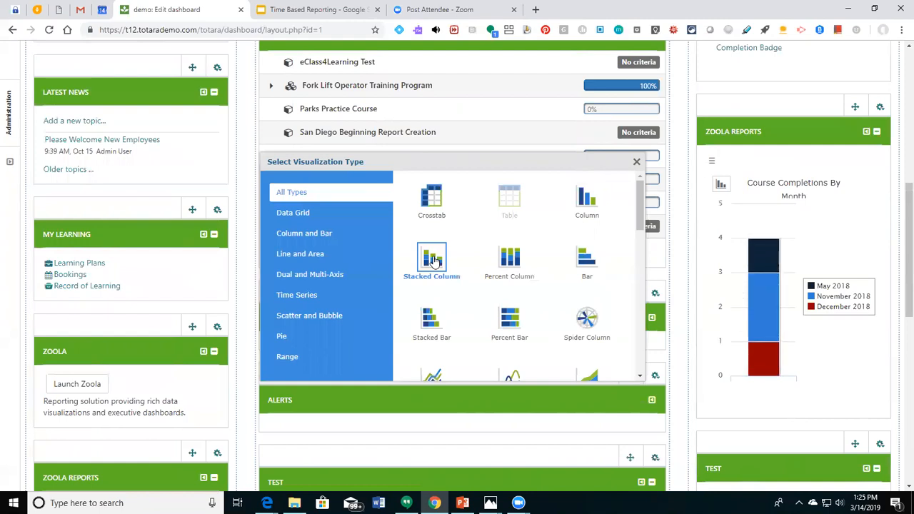
pyautogui.click(636, 162)
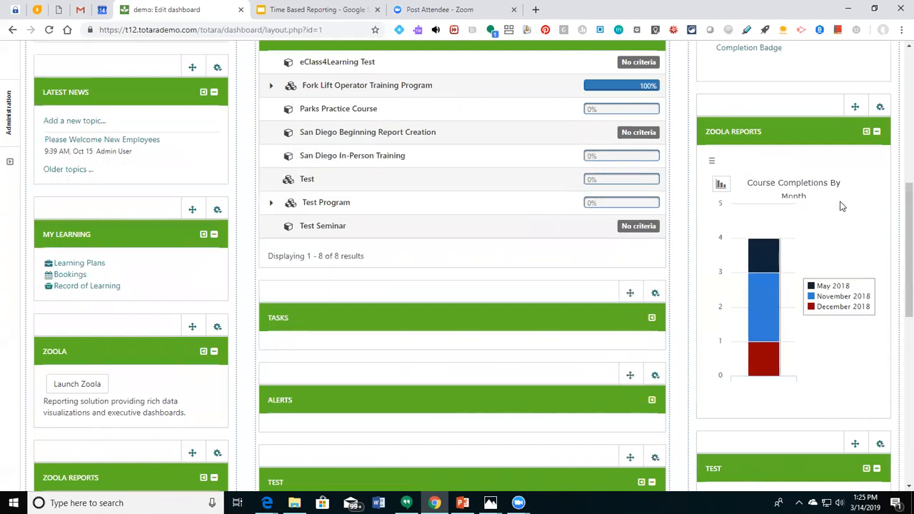
# Launch Zoola from the dashboard and view the list of existing reports.
pyautogui.moveTo(908, 250); pyautogui.dragTo(908, 321)
pyautogui.click(61, 145)
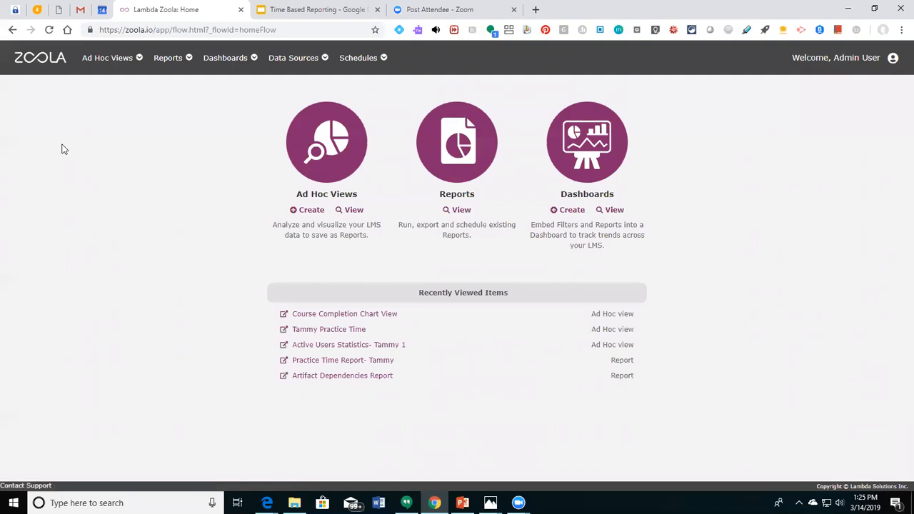
pyautogui.click(459, 212)
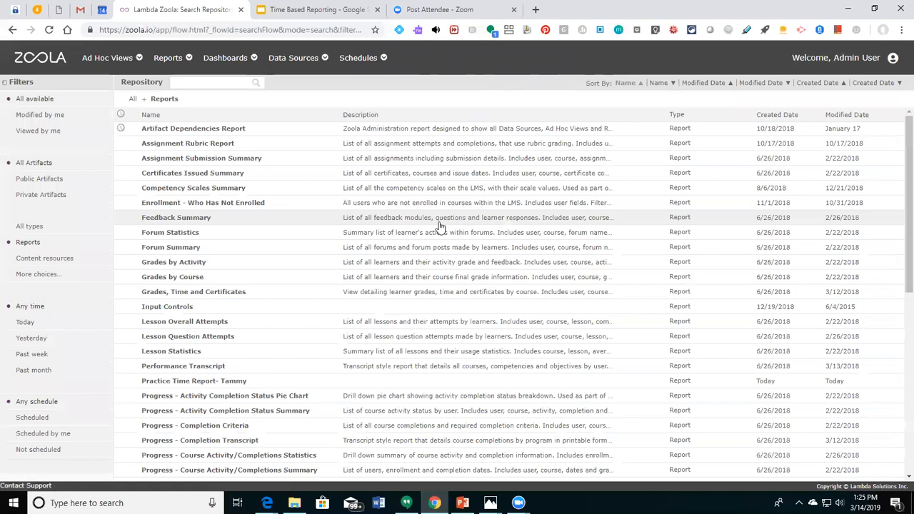
# Create a new schedule for the Assignment Rubric Report.
pyautogui.click(185, 145)
pyautogui.rightClick(184, 144)
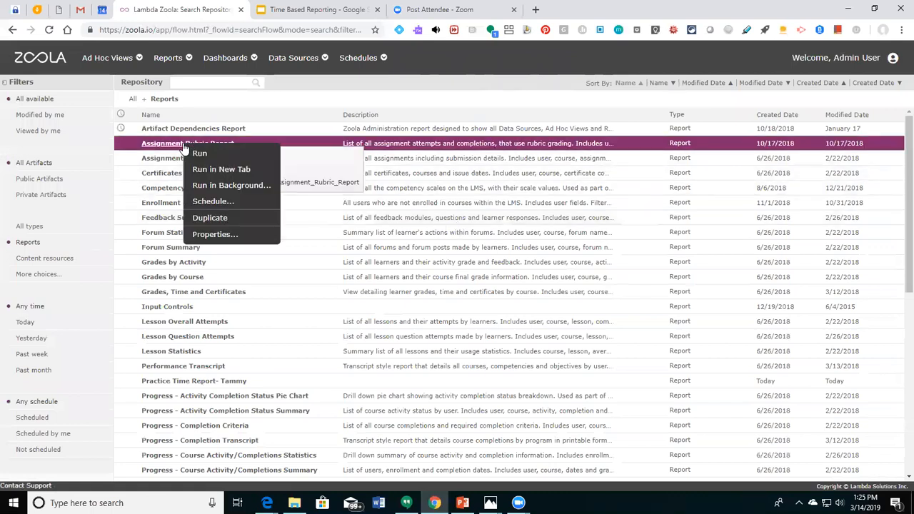
pyautogui.click(198, 201)
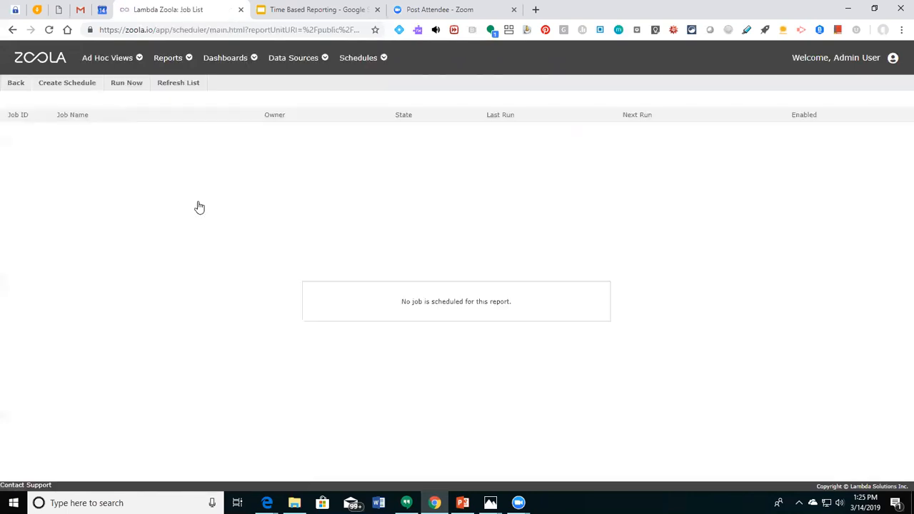
pyautogui.click(73, 83)
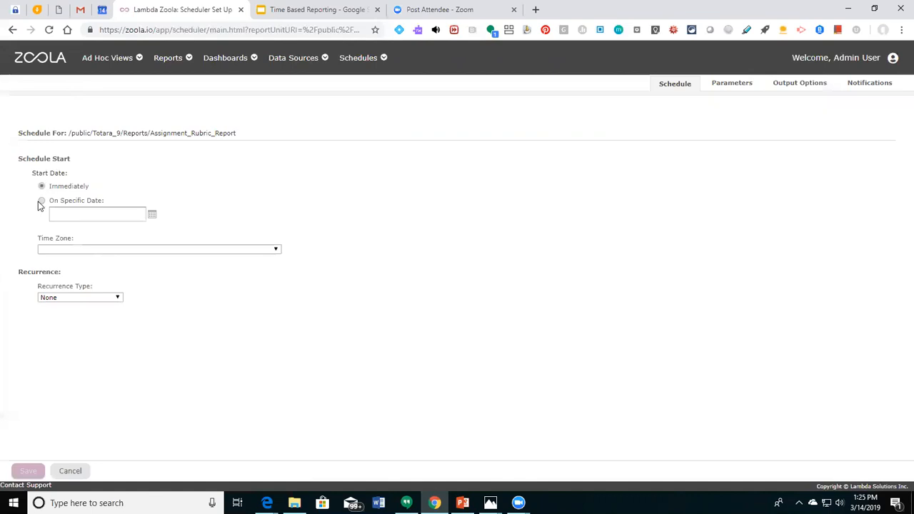
pyautogui.click(42, 202)
pyautogui.click(152, 216)
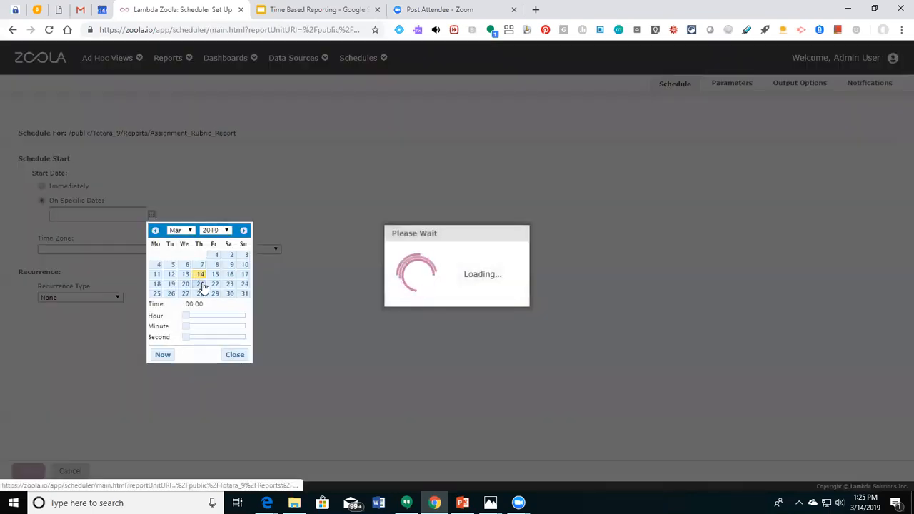
pyautogui.click(215, 277)
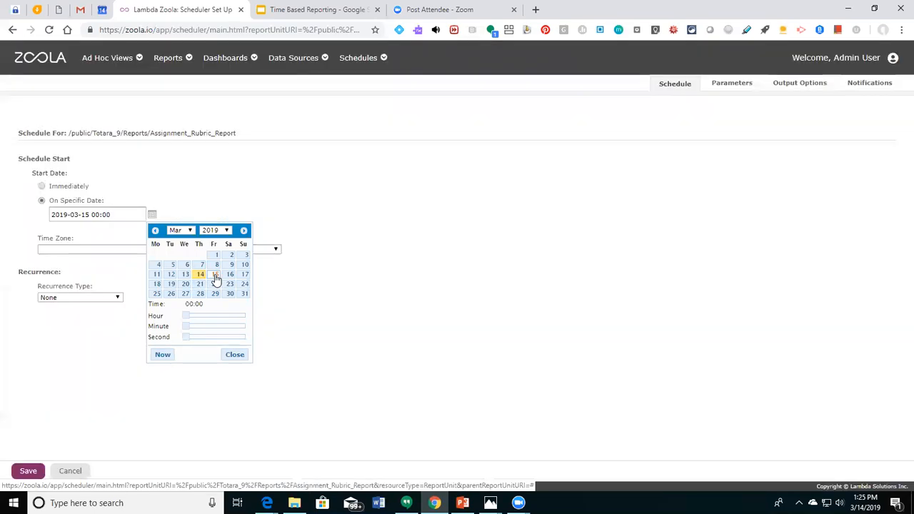
pyautogui.click(337, 305)
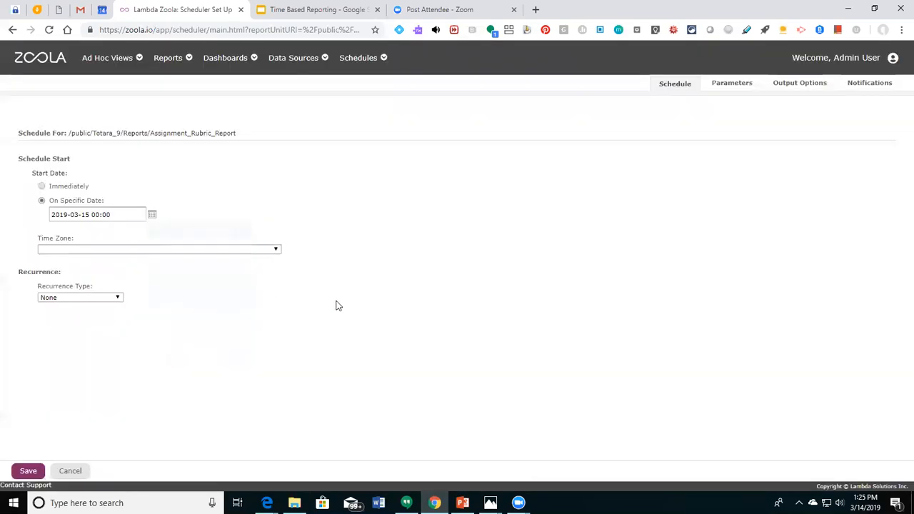
pyautogui.click(276, 248)
pyautogui.moveTo(277, 284); pyautogui.dragTo(288, 336)
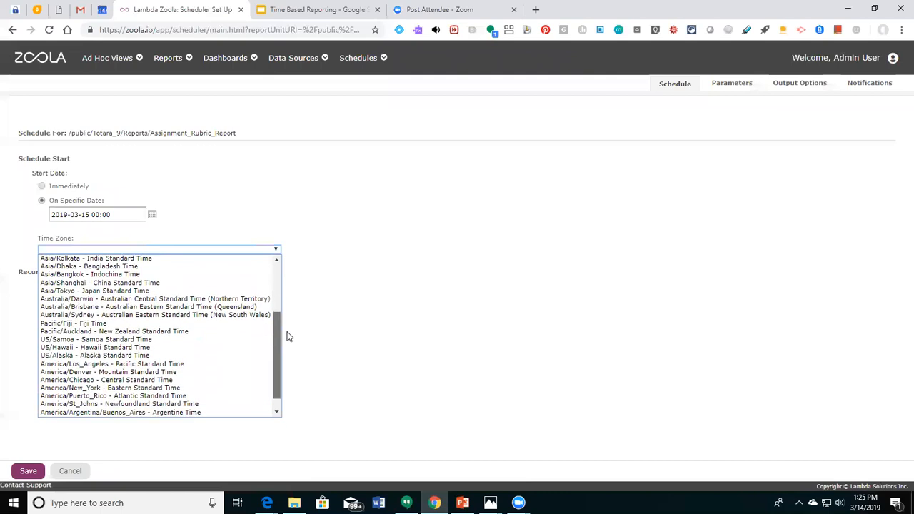
pyautogui.click(227, 380)
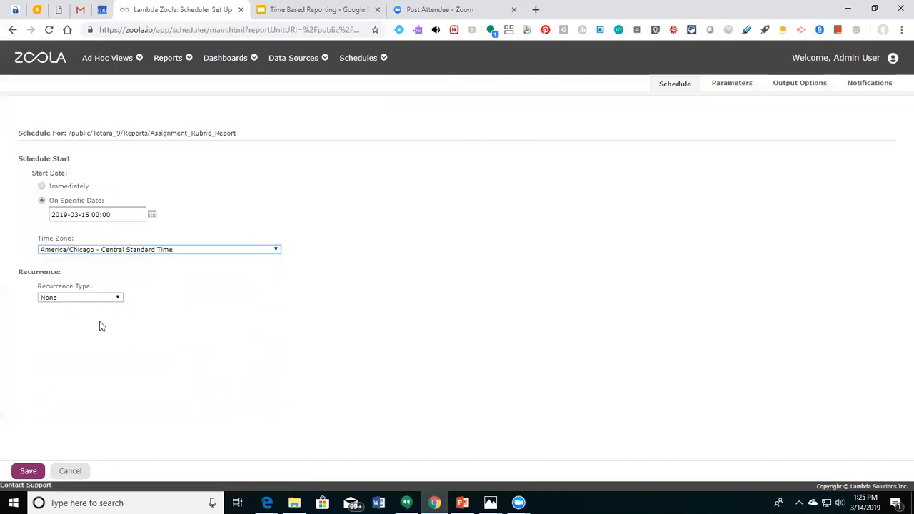
# Set a Calendar recurrence for date 15 of every month at hour 13, and save the scheduled job under a test name.
pyautogui.click(106, 299)
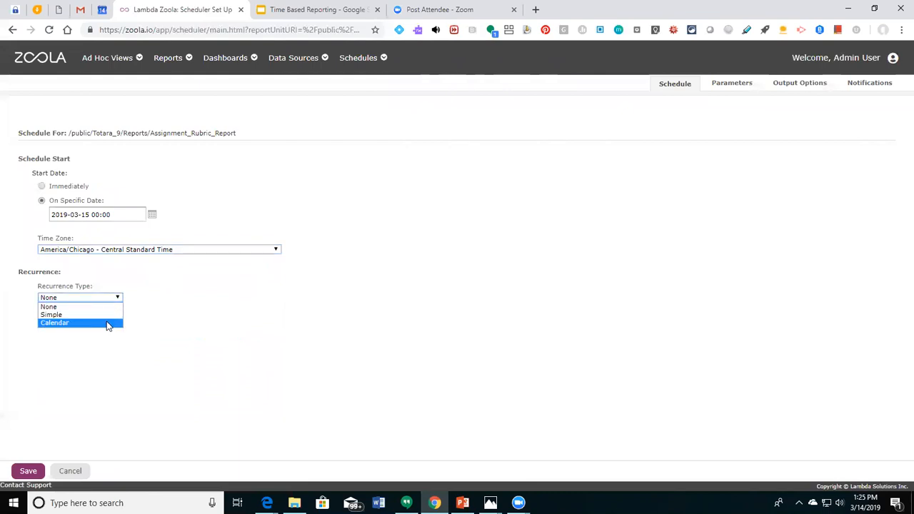
pyautogui.click(108, 324)
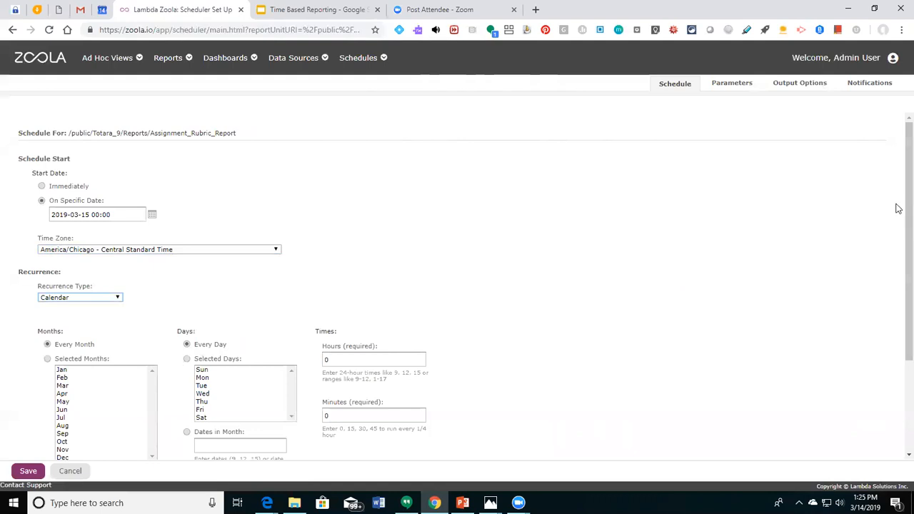
pyautogui.moveTo(903, 219); pyautogui.dragTo(897, 321)
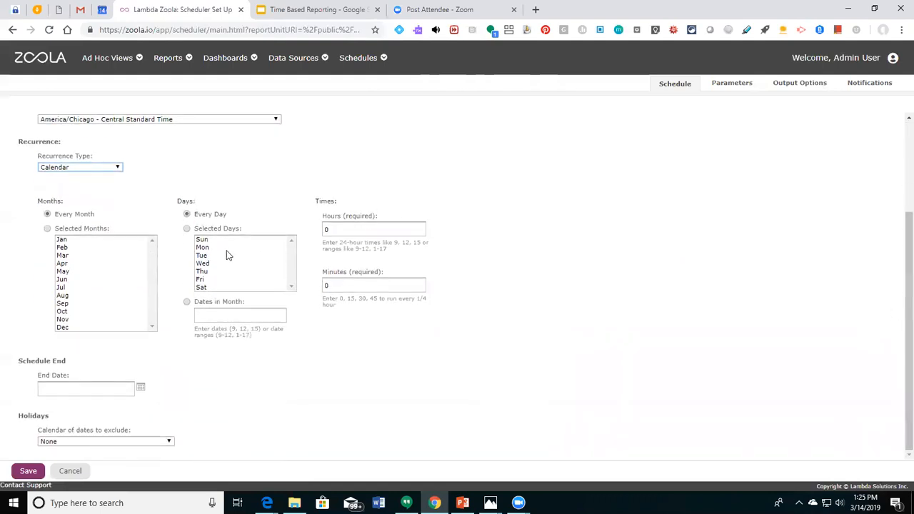
pyautogui.click(187, 302)
pyautogui.click(212, 318)
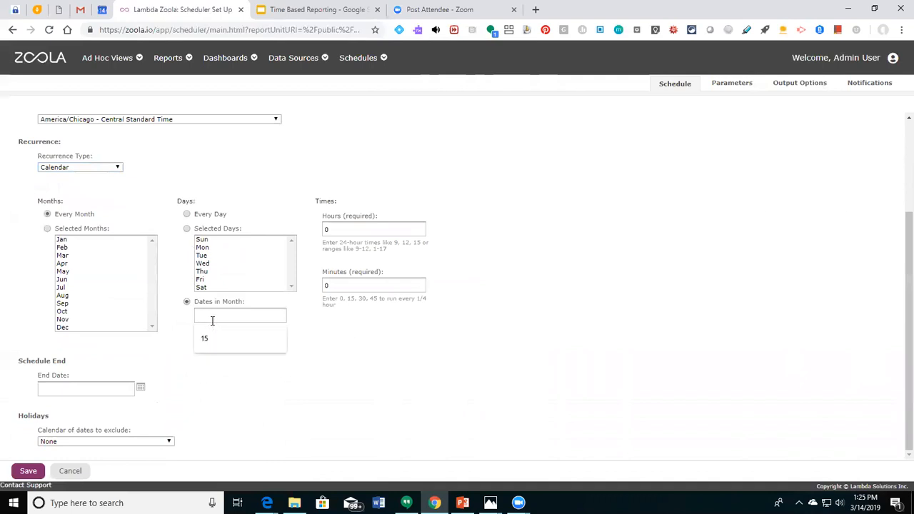
pyautogui.click(337, 394)
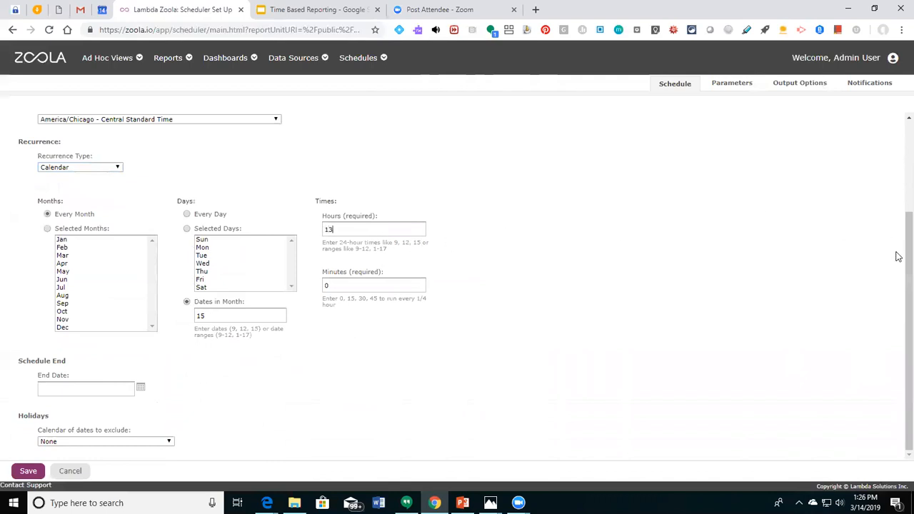
pyautogui.click(35, 471)
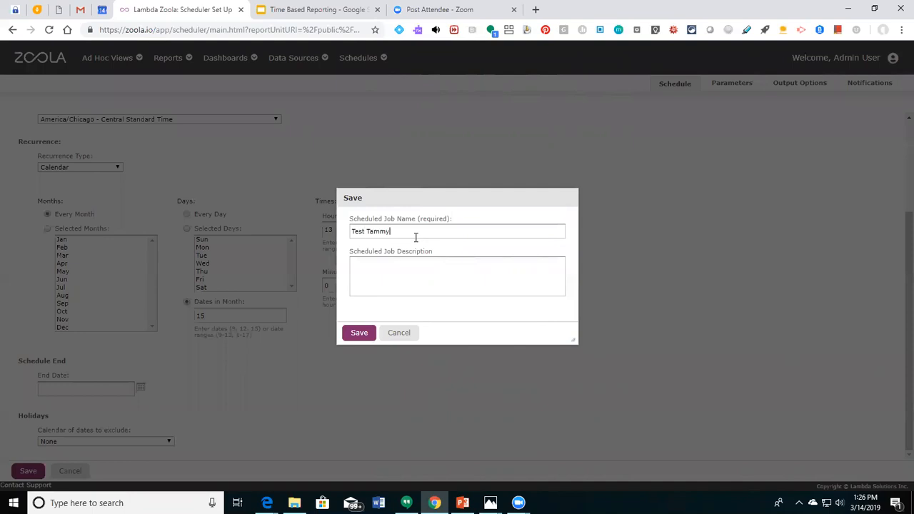
pyautogui.click(359, 333)
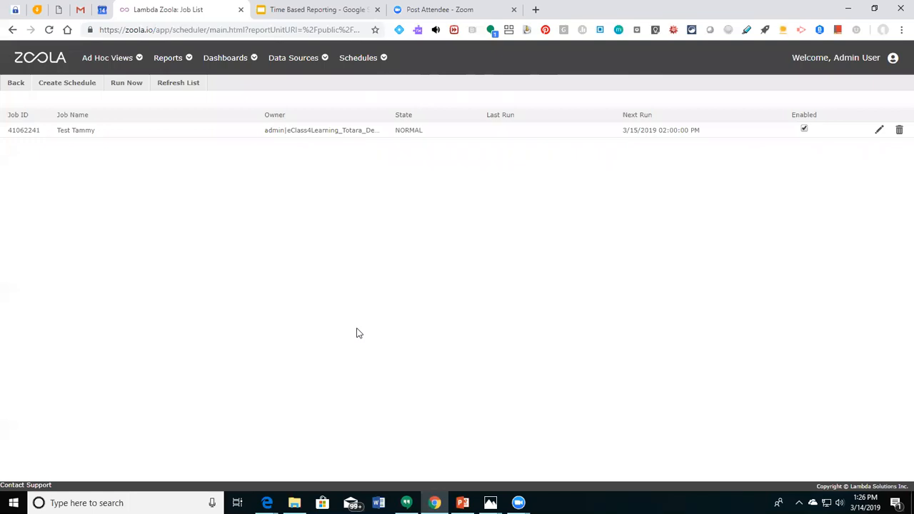
# Edit the saved job's parameters to include all course categories and all courses.
pyautogui.click(878, 132)
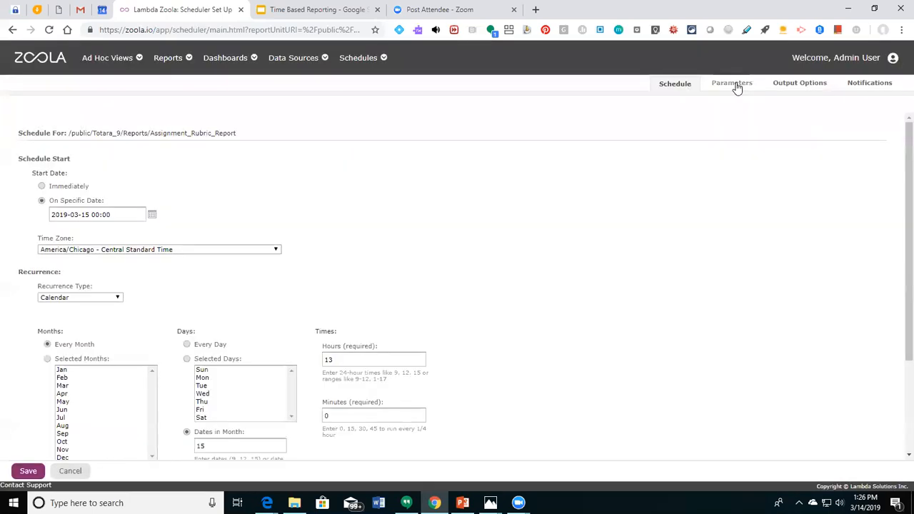
pyautogui.click(735, 84)
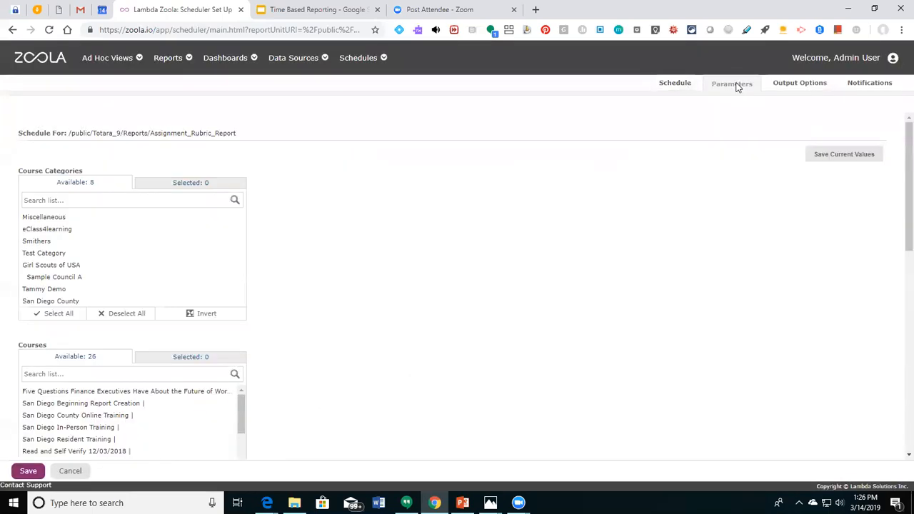
pyautogui.click(52, 316)
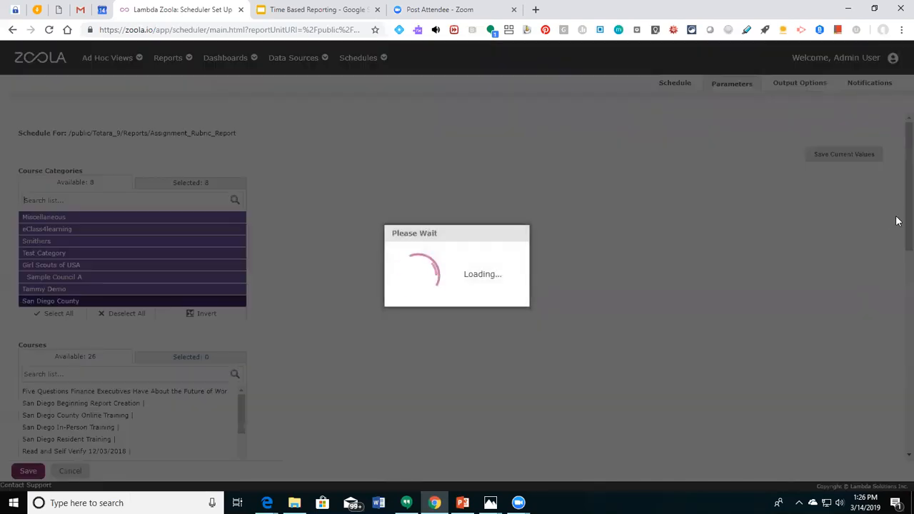
pyautogui.scroll(-4, 898, 216)
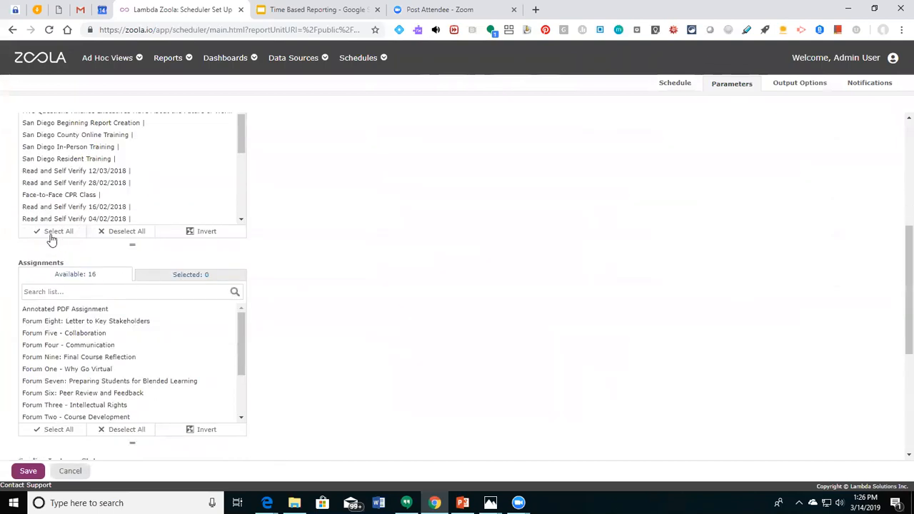
pyautogui.click(48, 234)
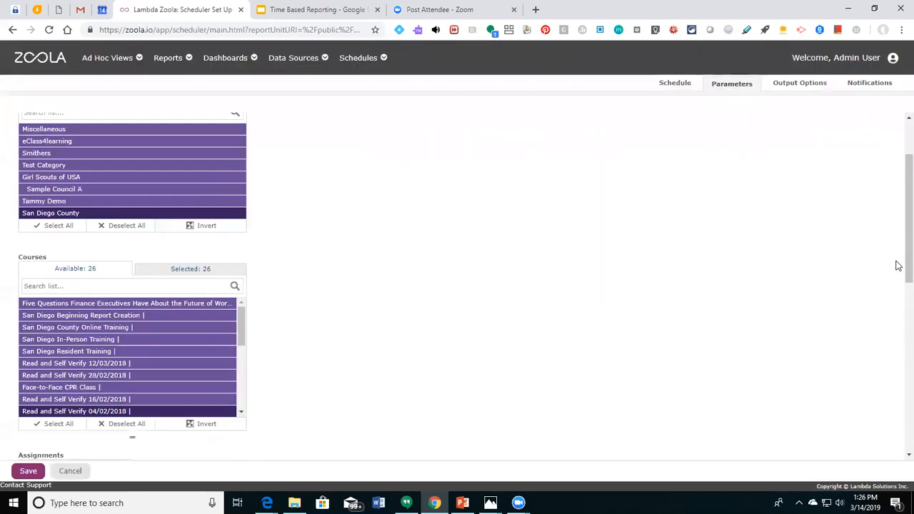
# Include all assignments and all grading instance statuses in the parameters, and save the scheduled job.
pyautogui.scroll(-4, 897, 272)
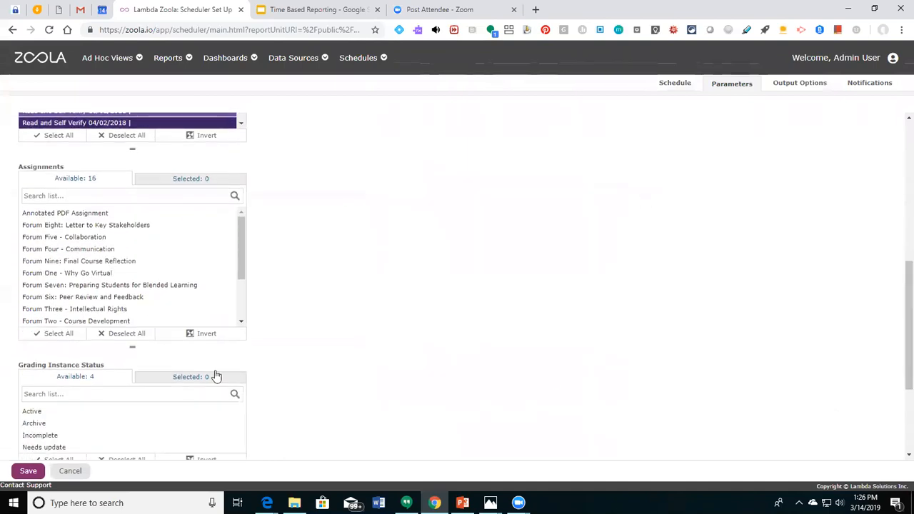
pyautogui.click(42, 333)
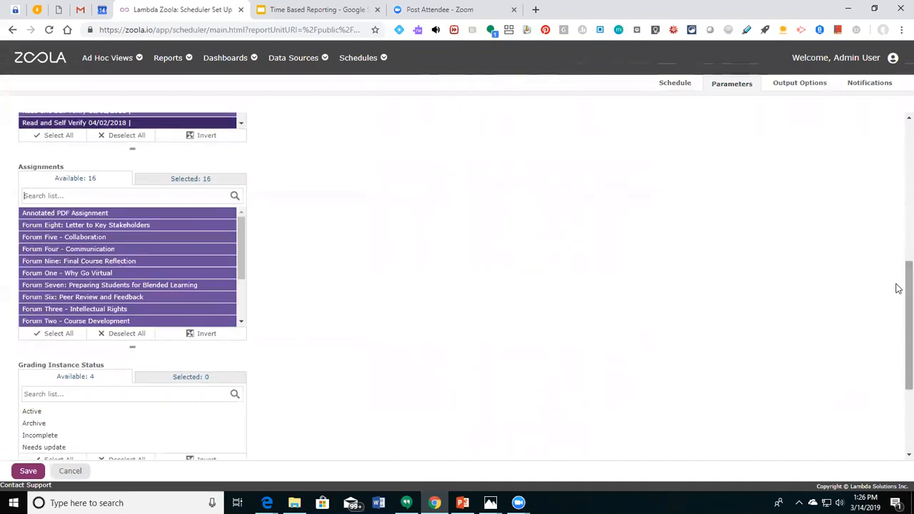
pyautogui.scroll(-2, 894, 300)
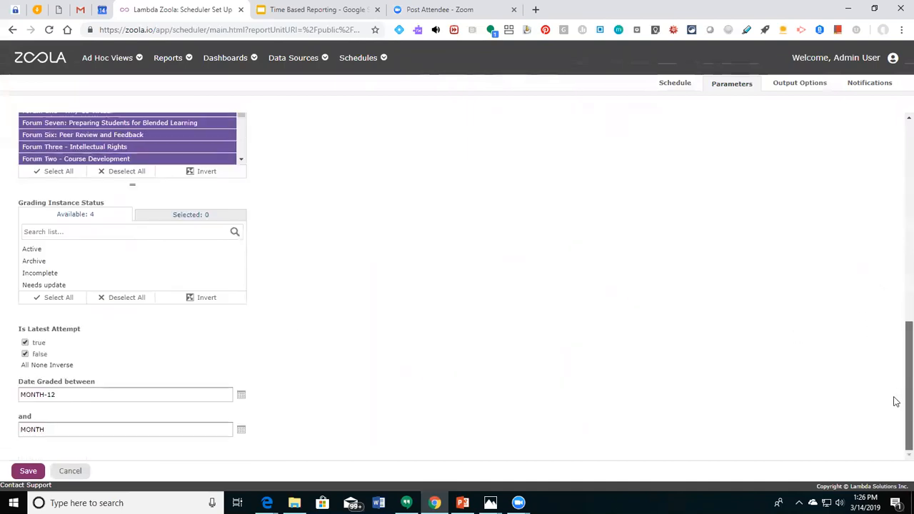
pyautogui.click(52, 297)
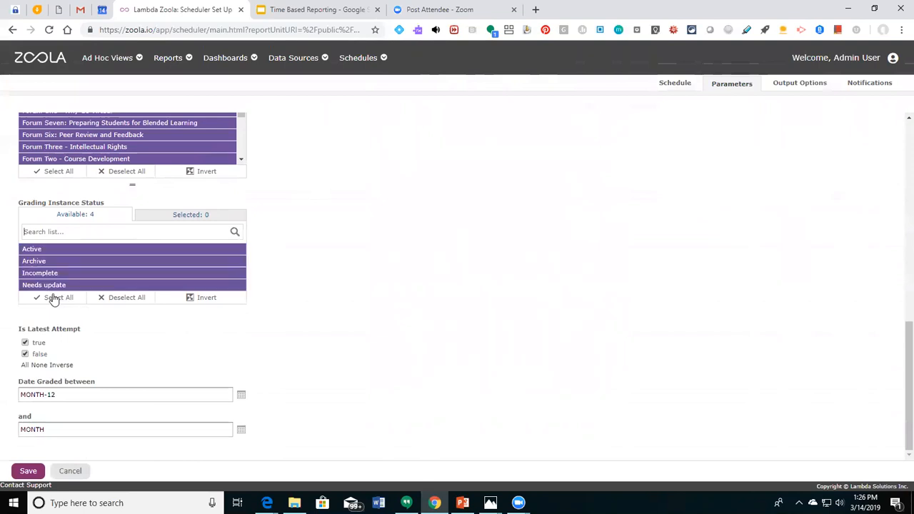
pyautogui.click(28, 470)
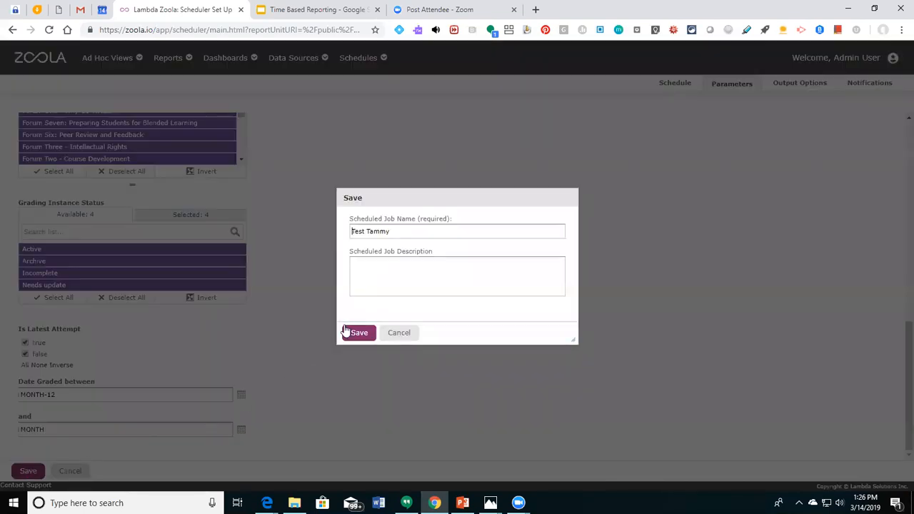
pyautogui.click(358, 332)
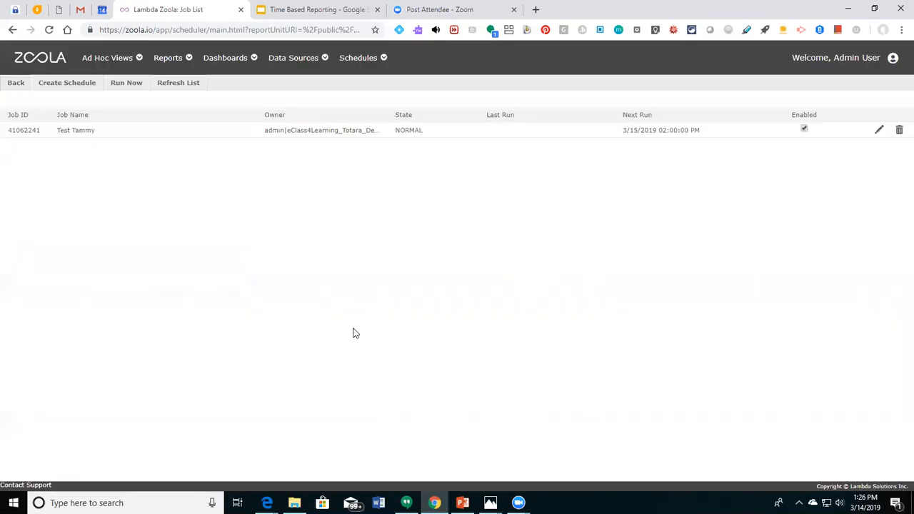
# Reopen the scheduled job, review its output options and email notification settings, and save it.
pyautogui.click(878, 129)
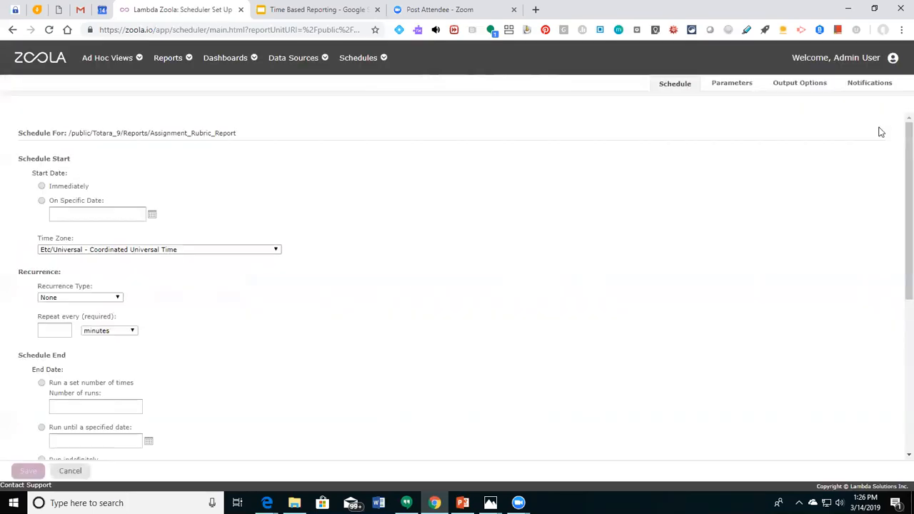
pyautogui.click(788, 83)
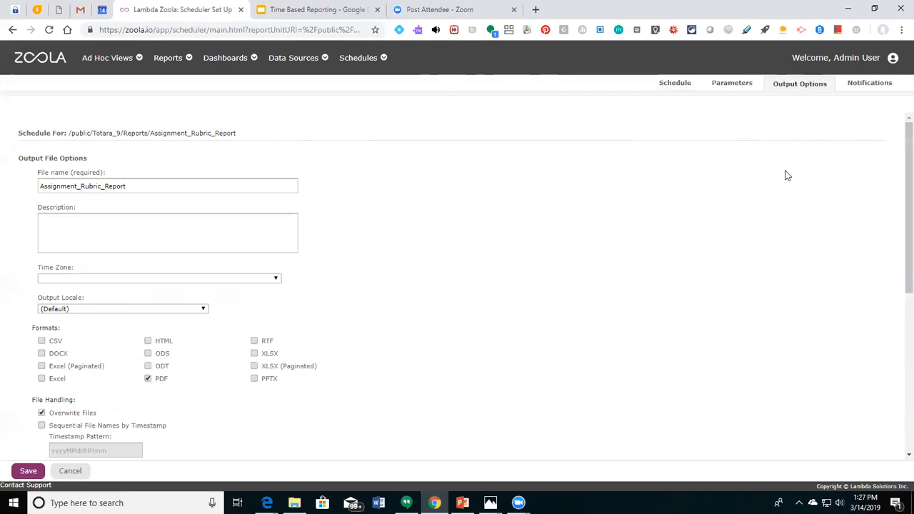
pyautogui.moveTo(907, 212)
pyautogui.mouseDown()
pyautogui.moveTo(907, 369)
pyautogui.moveTo(907, 209)
pyautogui.mouseUp()
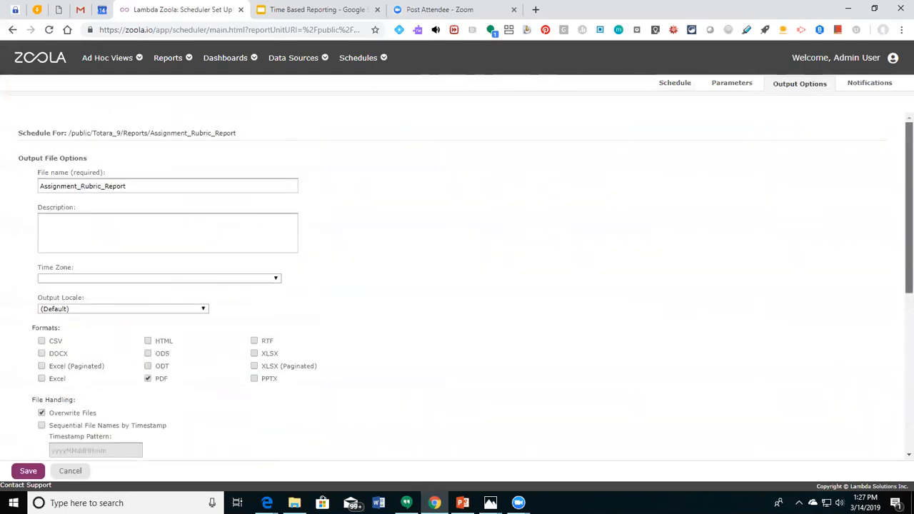
pyautogui.click(862, 83)
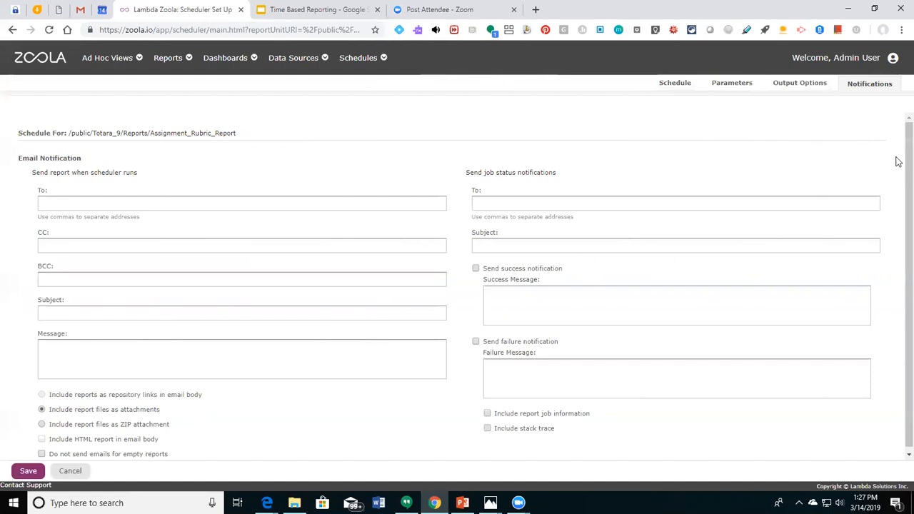
pyautogui.scroll(-1, 898, 172)
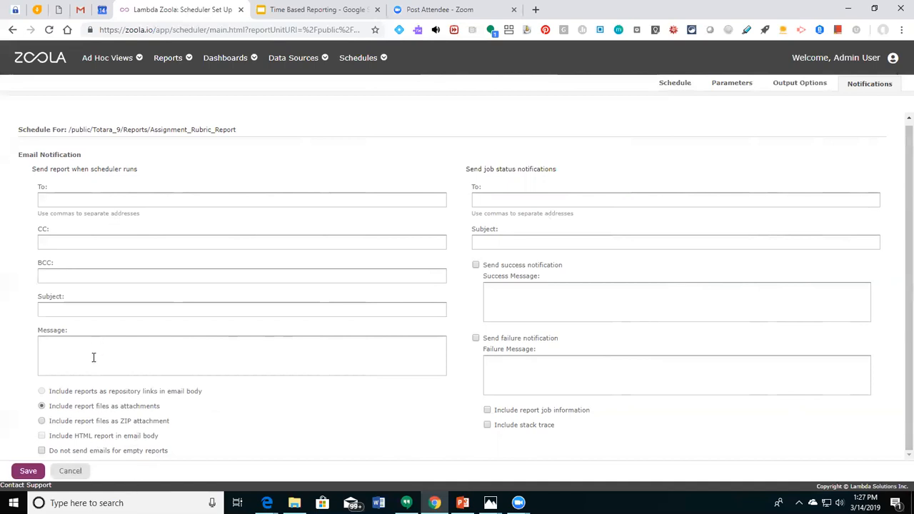
pyautogui.click(28, 470)
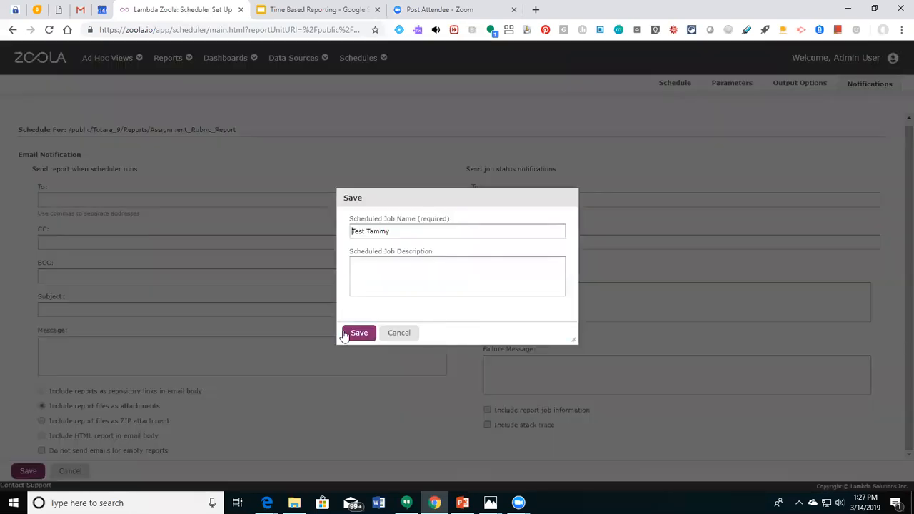
pyautogui.click(357, 333)
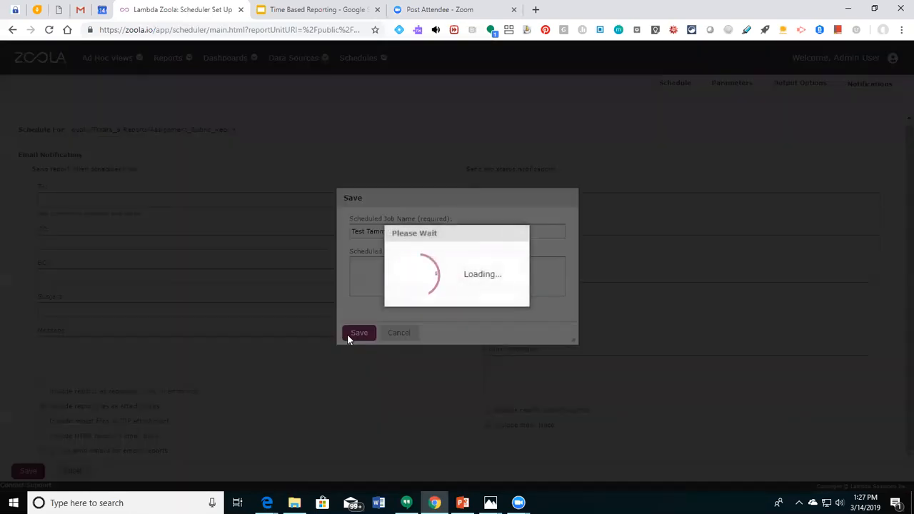